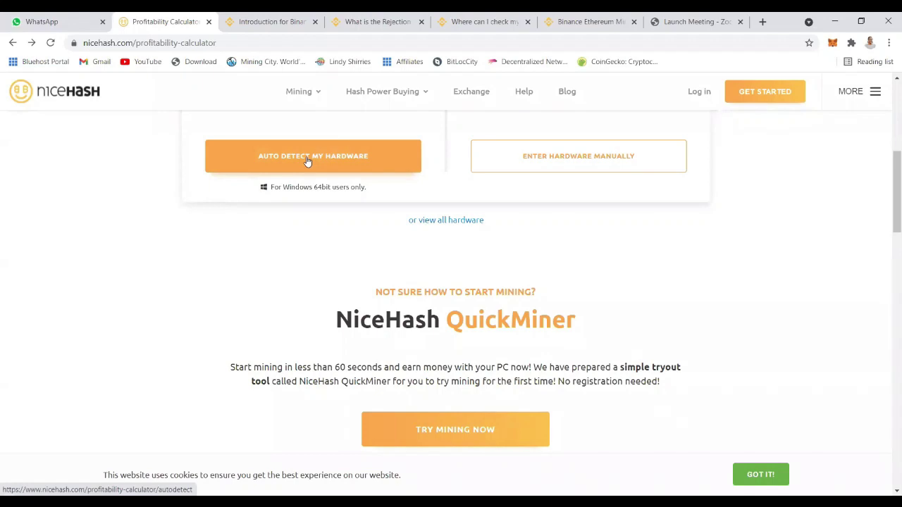
Enter the AMD RX 580 8GB manually, set currency to ZAR - R, and calculate profitability.
click(543, 164)
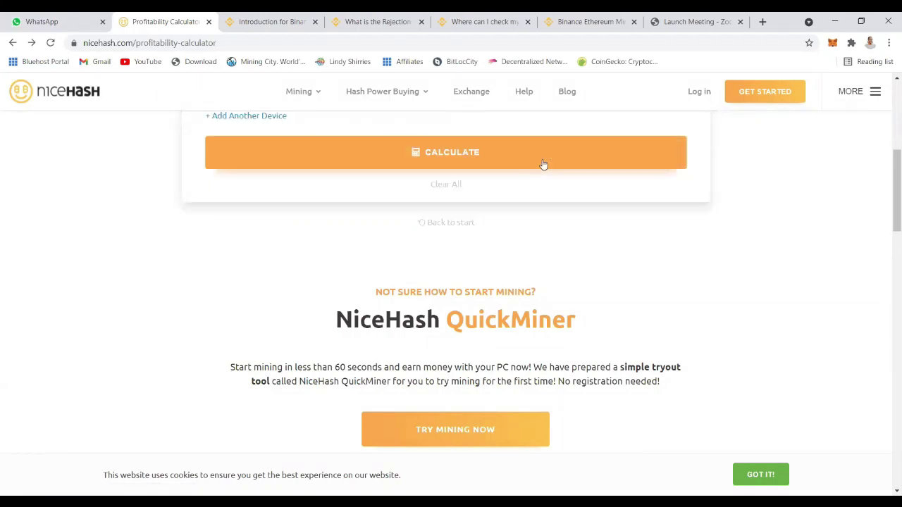
drag(889, 224, 888, 185)
click(512, 286)
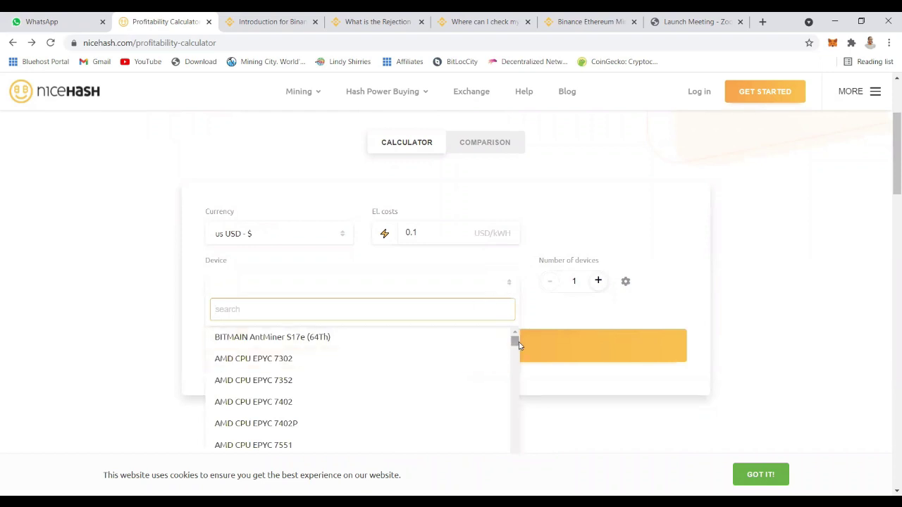
drag(518, 343, 510, 382)
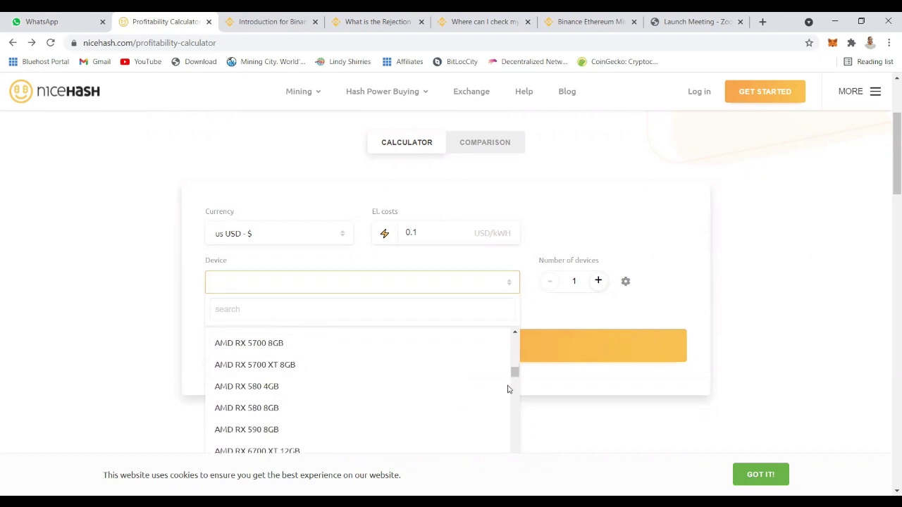
click(249, 412)
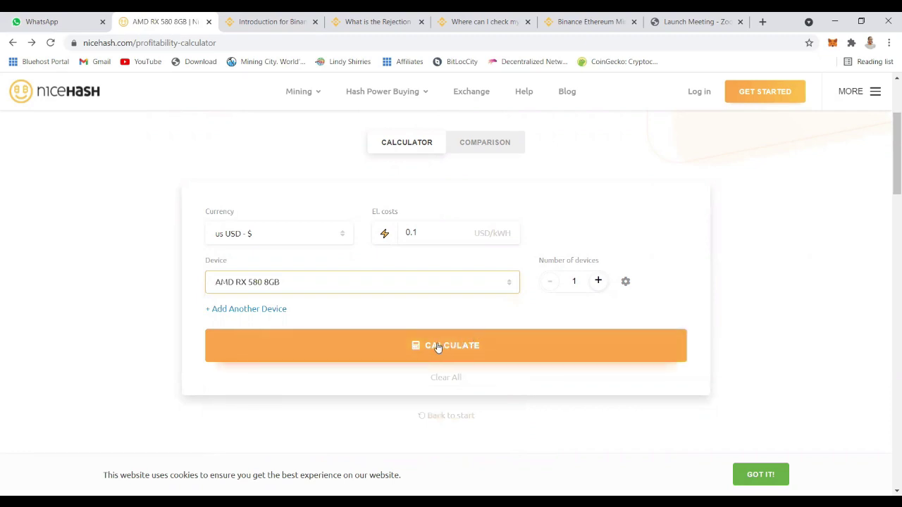
click(343, 239)
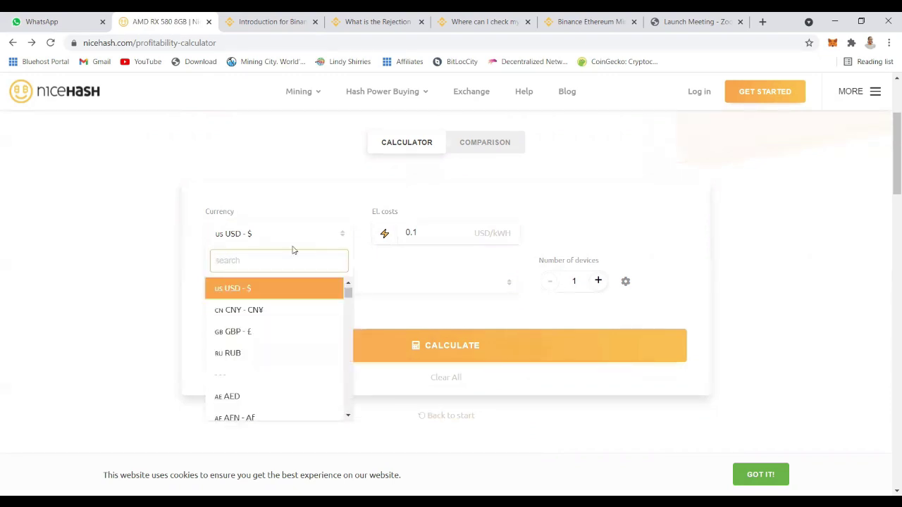
text(zar)
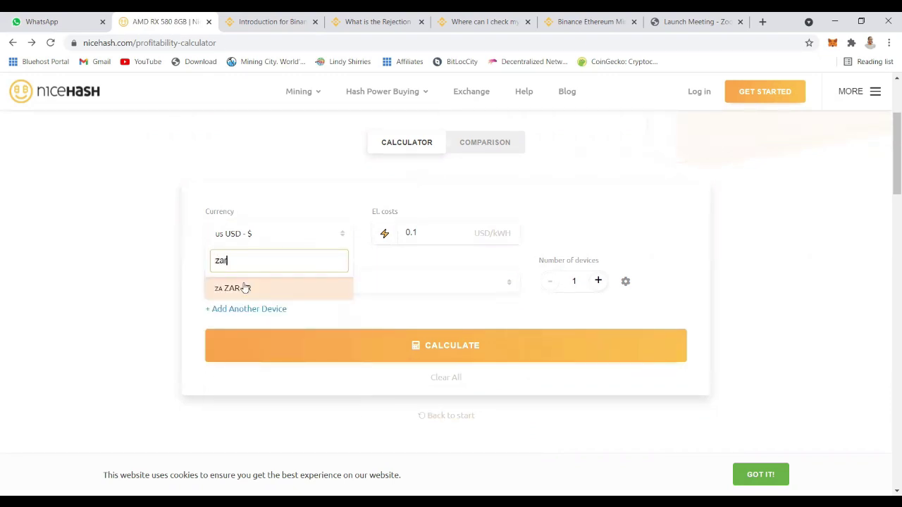
click(240, 289)
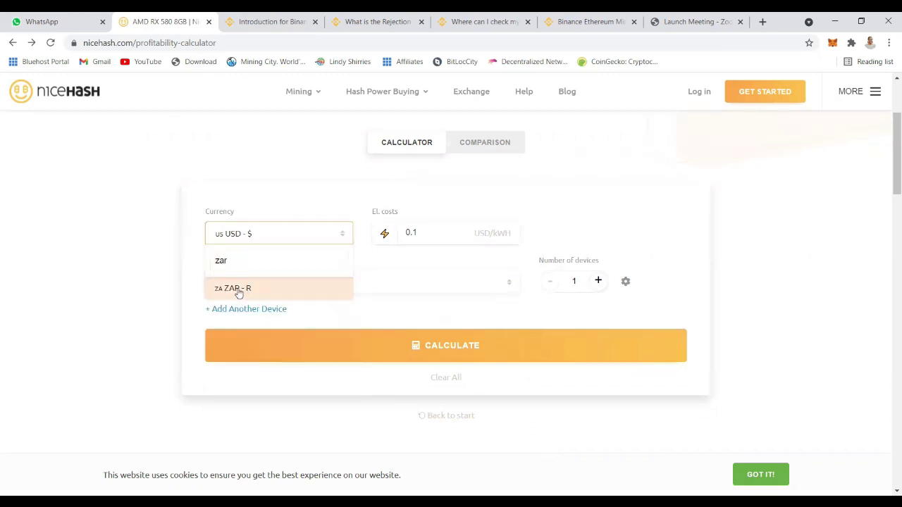
click(447, 345)
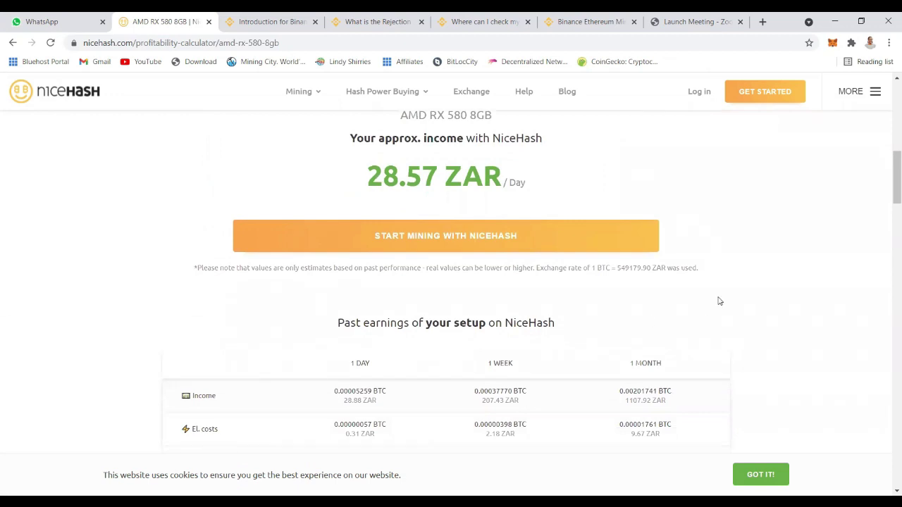
Read the 28.57 ZAR daily income and the 1 day / 1 week / 1 month earnings table.
triple_click(889, 191)
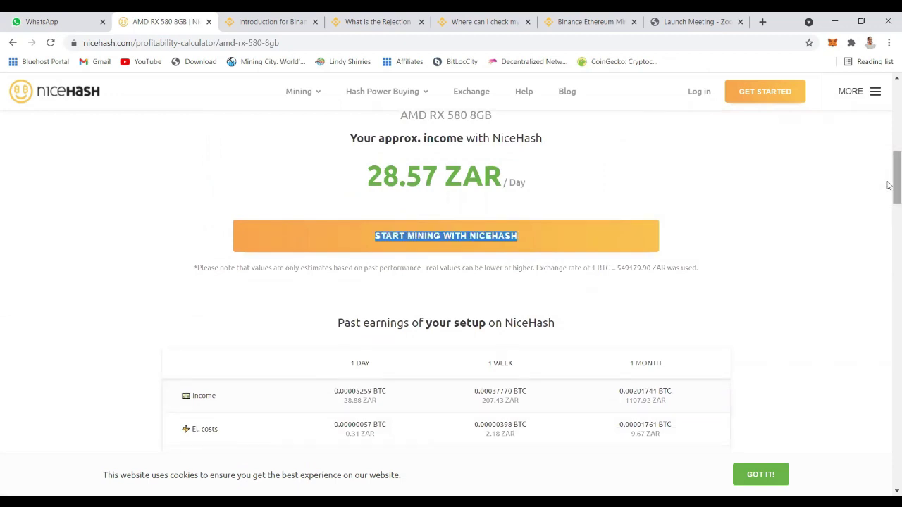
scroll(889, 185, down, 3)
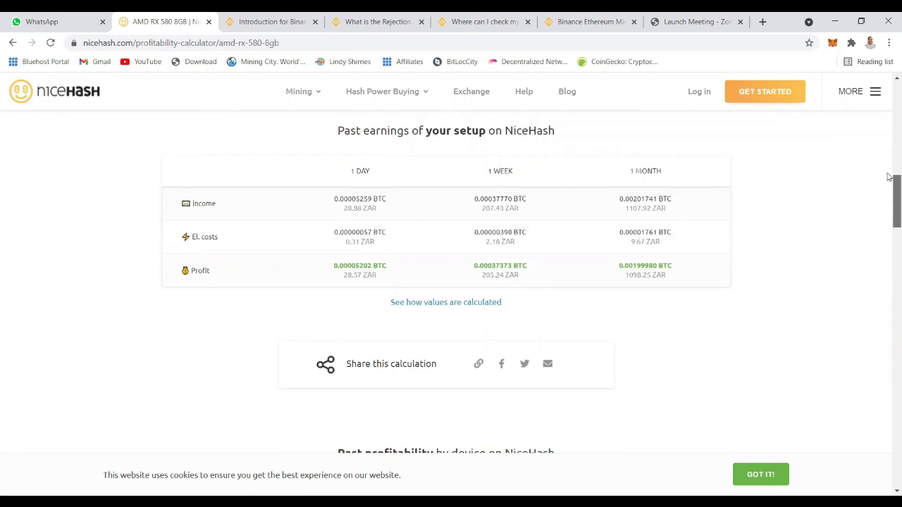
scroll(889, 210, up, 4)
scroll(889, 179, down, 1)
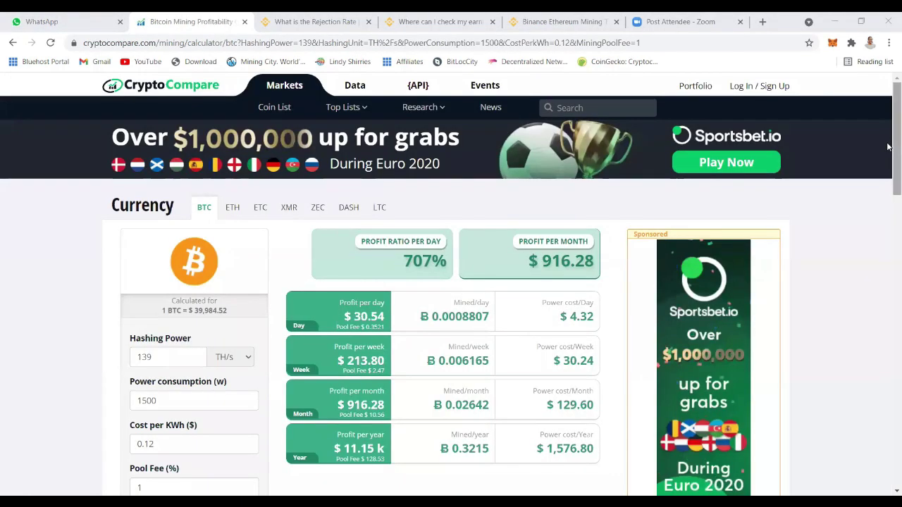
Change the Bitcoin hashing power from 139 to 40 TH/s.
scroll(888, 183, down, 2)
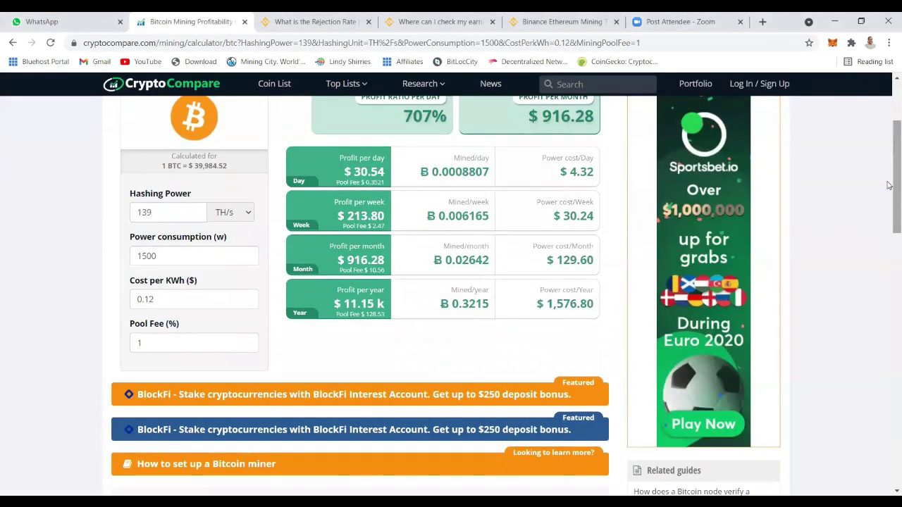
double_click(156, 215)
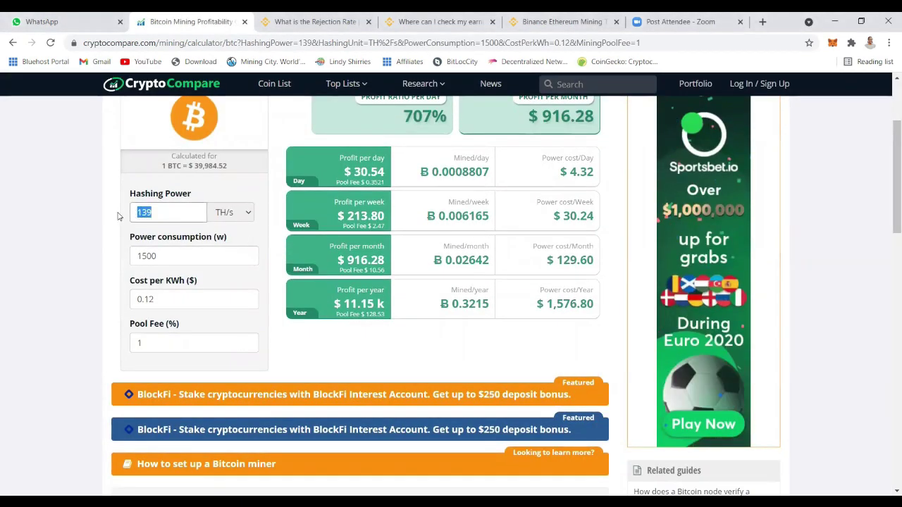
text(40)
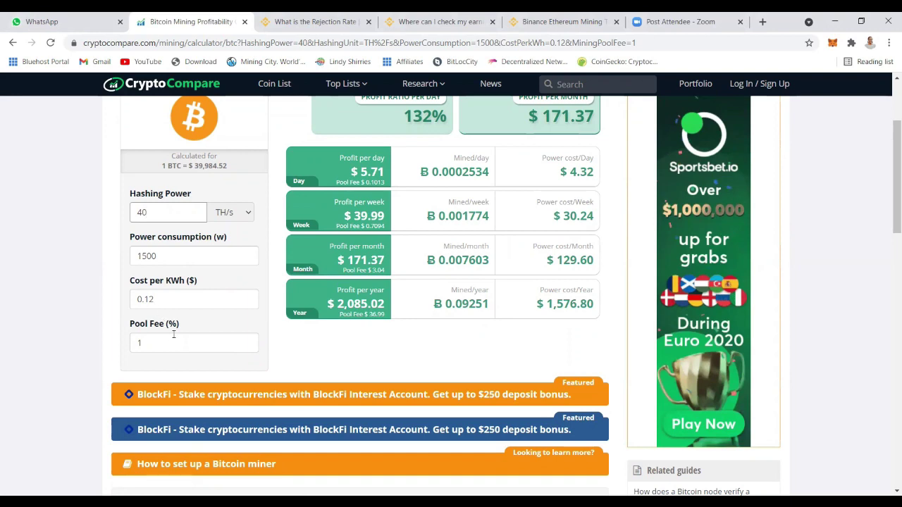
Switch the CryptoCompare calculator to Ethereum mining.
drag(889, 226, 889, 188)
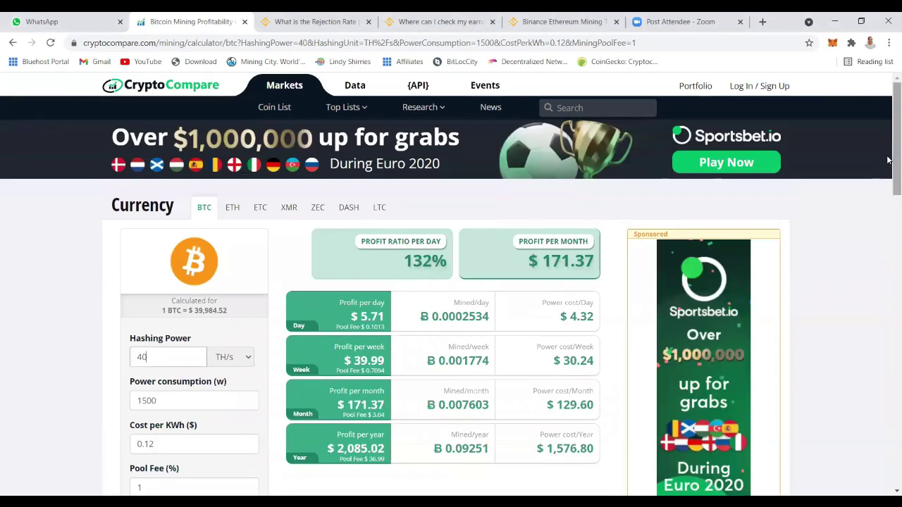
click(230, 207)
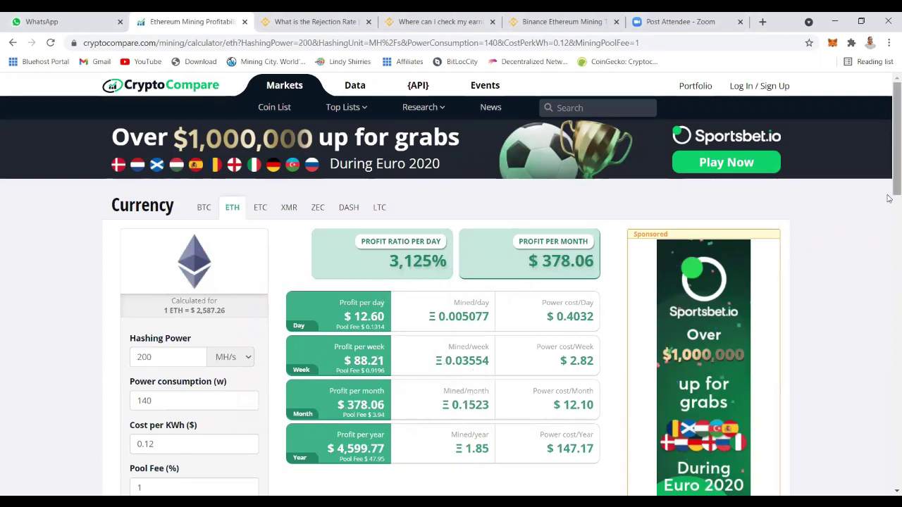
drag(889, 173, 889, 150)
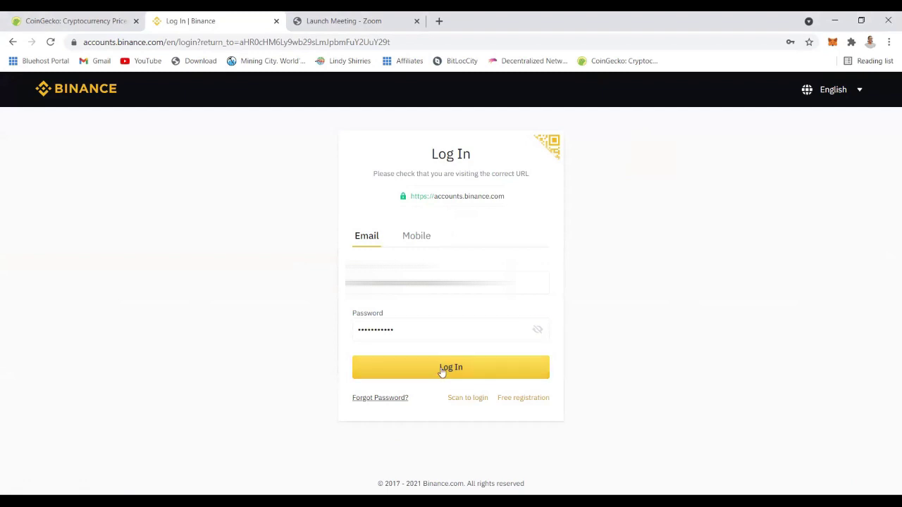
Log in to Binance, solve the slider puzzle, and enter the SMS verification code.
click(441, 367)
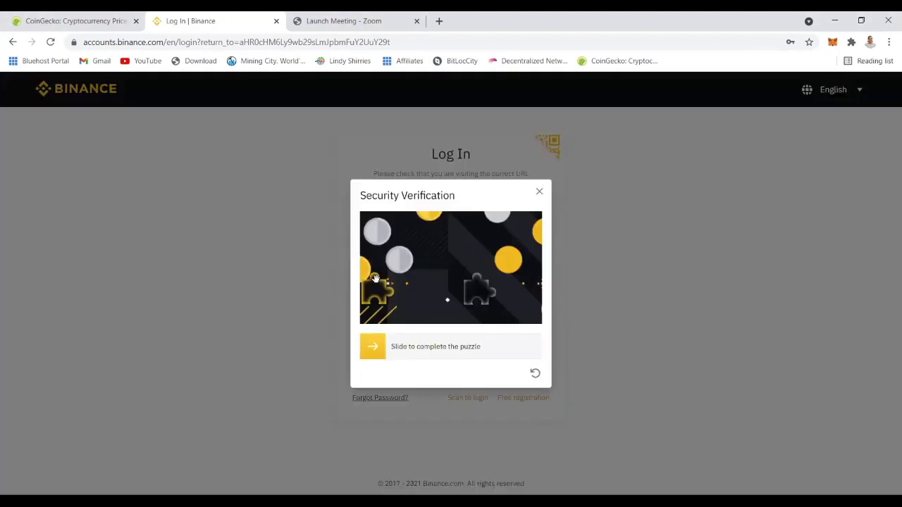
drag(372, 346, 481, 348)
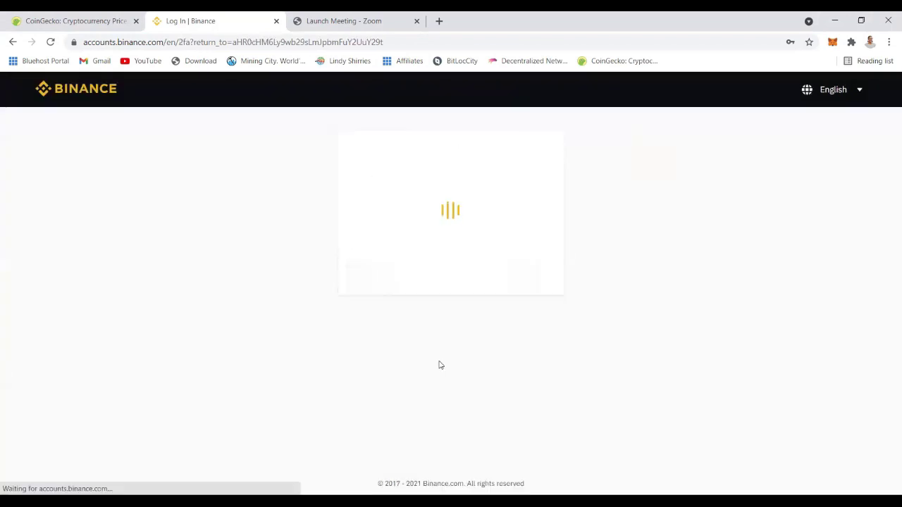
click(434, 245)
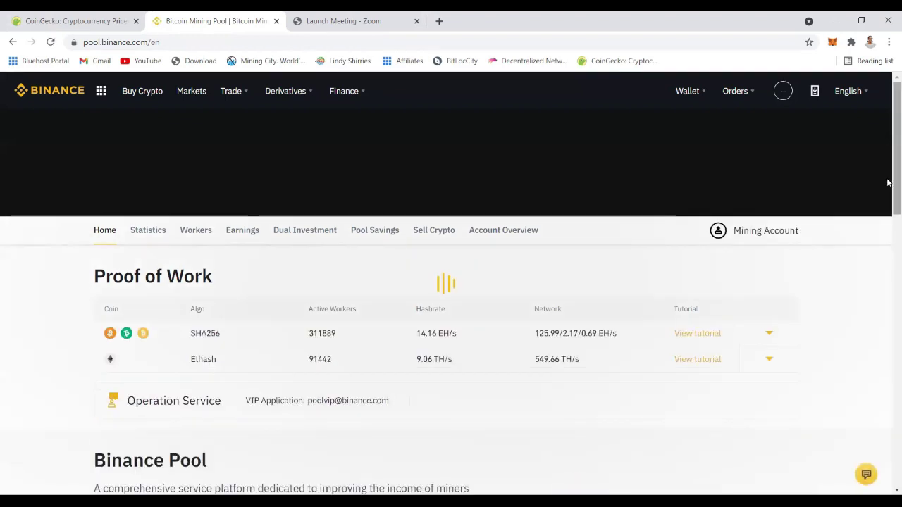
Go to the Binance Pool Statistics page, dismissing the create mining account popup.
drag(889, 181, 887, 217)
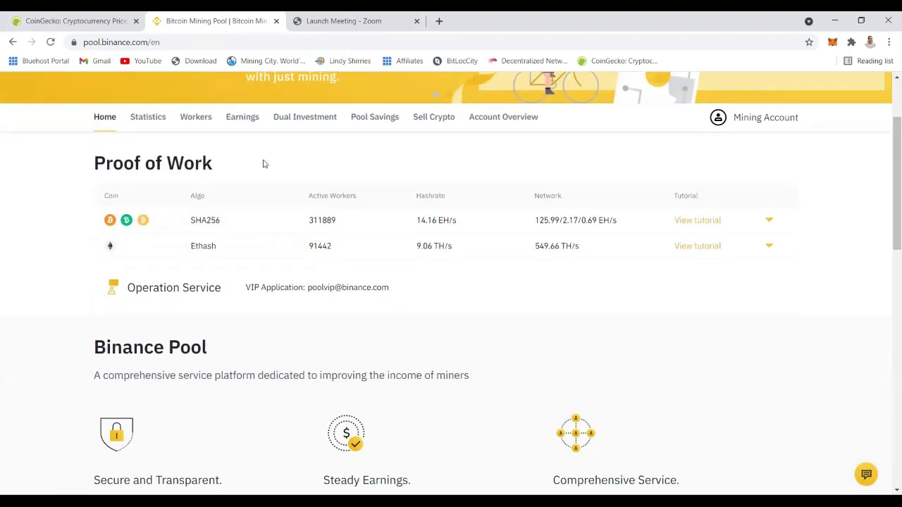
click(147, 118)
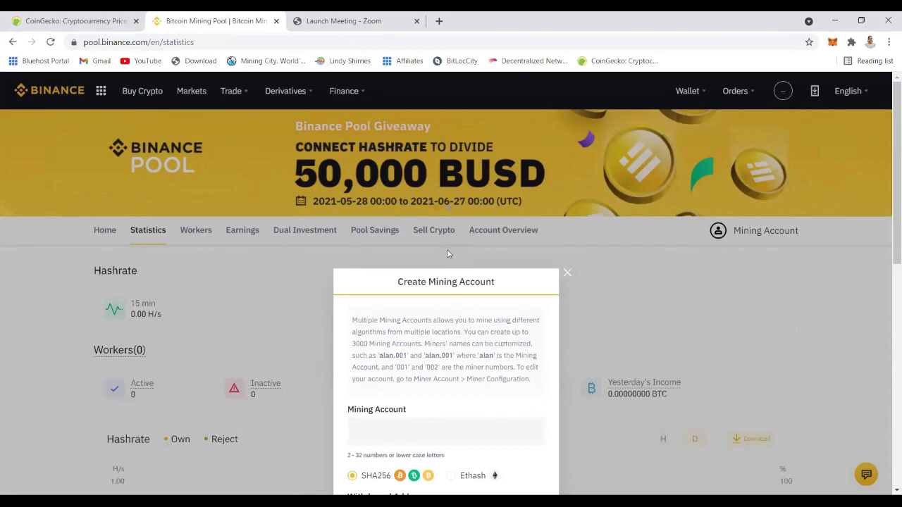
click(565, 273)
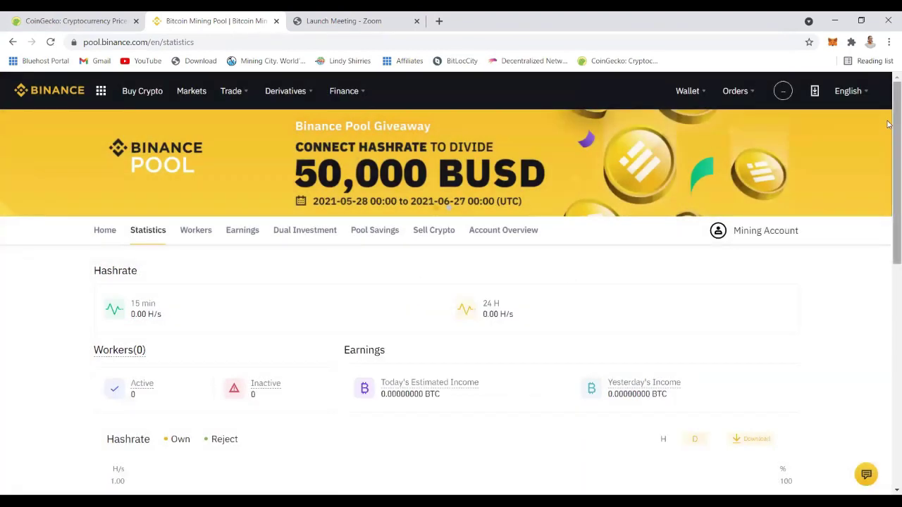
mouse_move(888, 117)
mouse_down()
mouse_move(888, 204)
mouse_move(888, 100)
mouse_up()
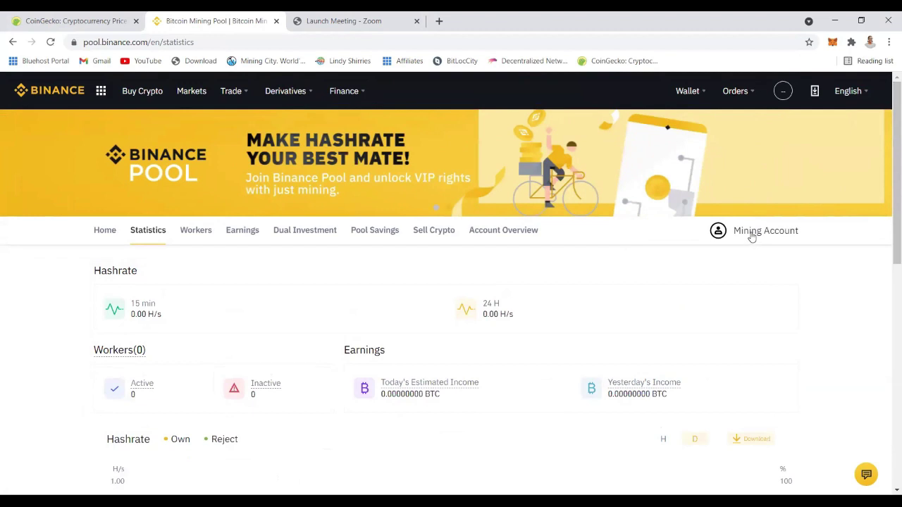
Create an Ethash mining account, entering the user's name as the account name.
click(751, 234)
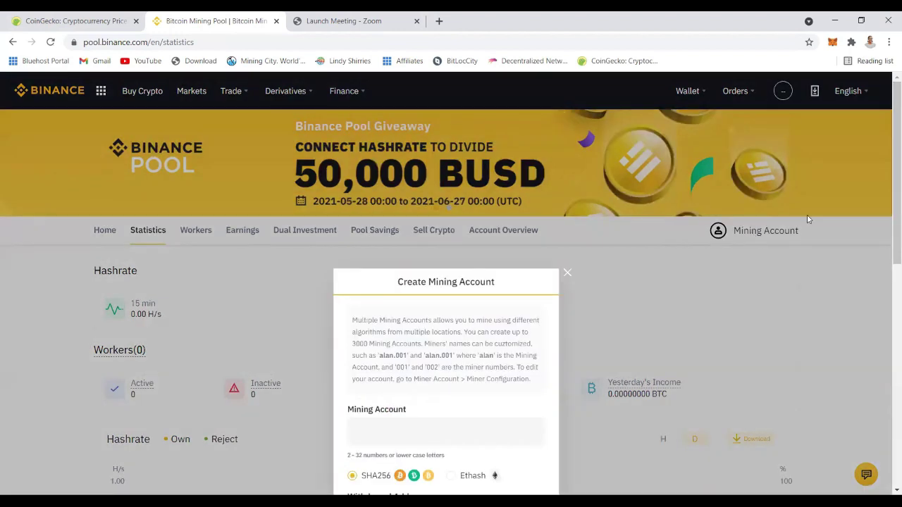
drag(889, 185, 888, 252)
click(391, 266)
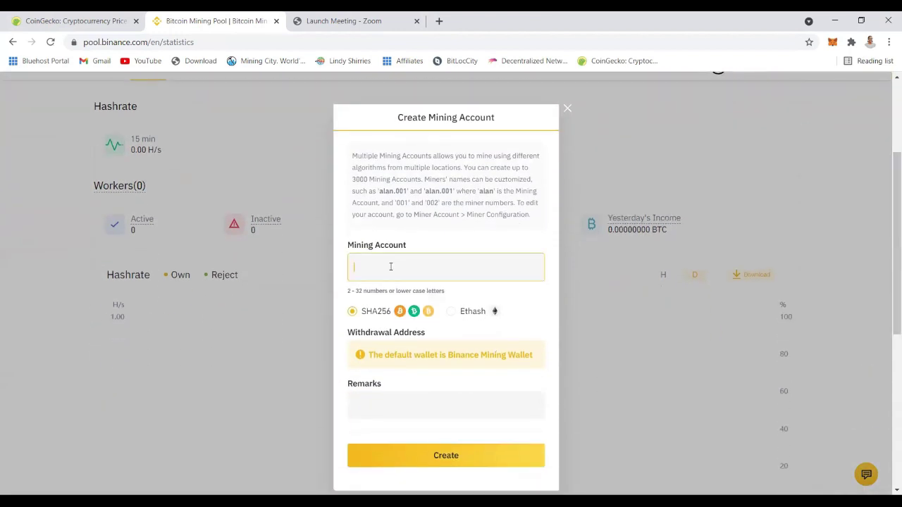
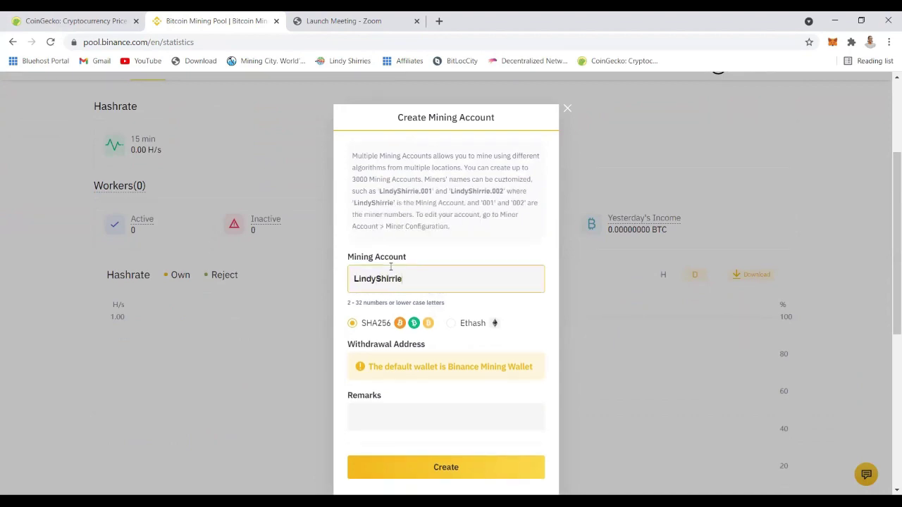
click(452, 324)
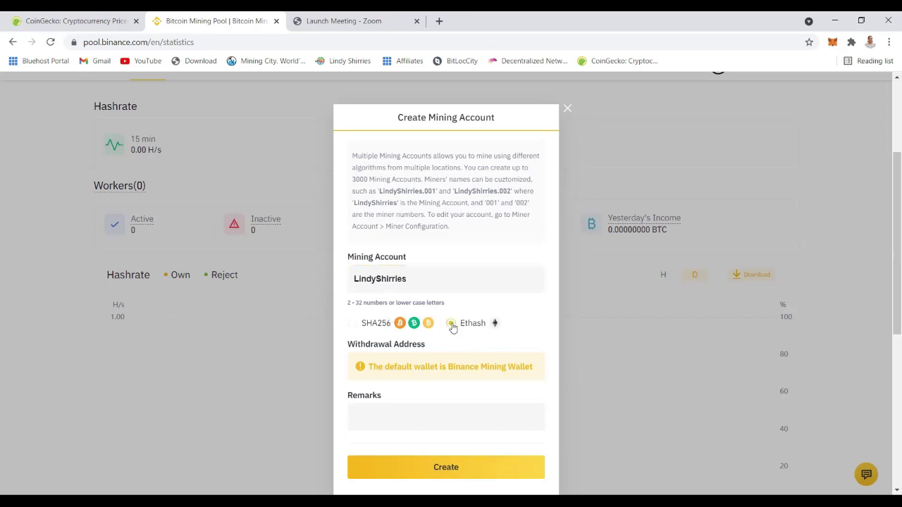
click(440, 468)
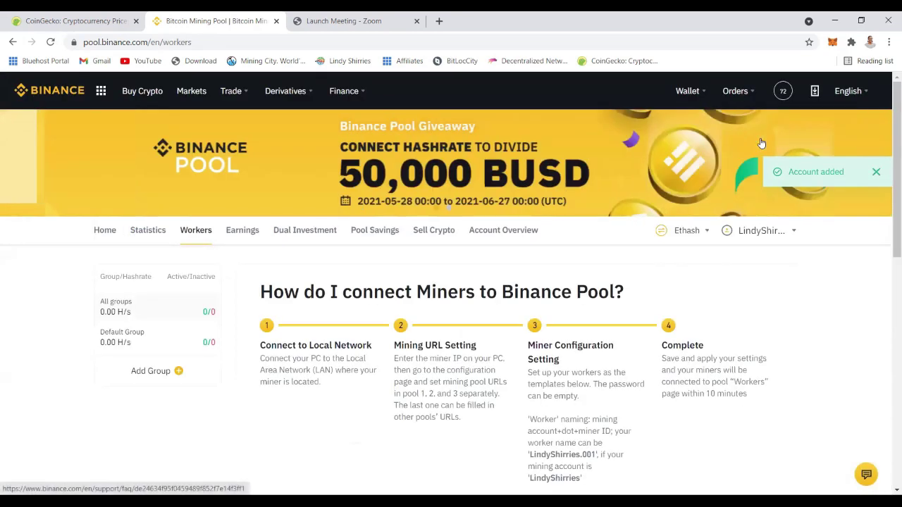
mouse_move(765, 231)
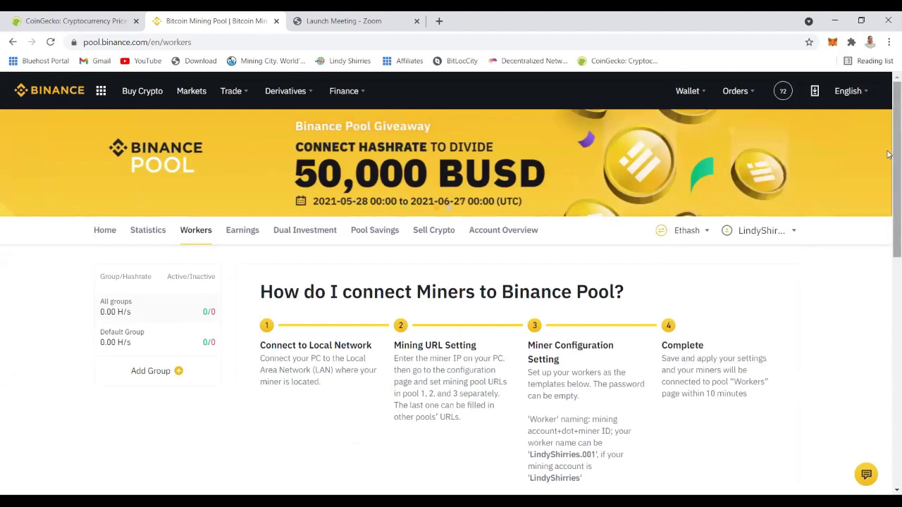
scroll(889, 154, down, 4)
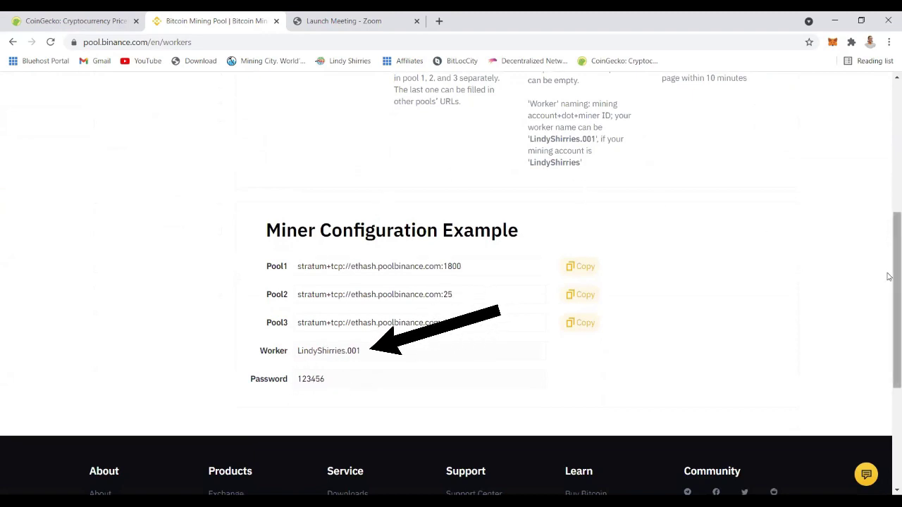
drag(889, 280, 888, 150)
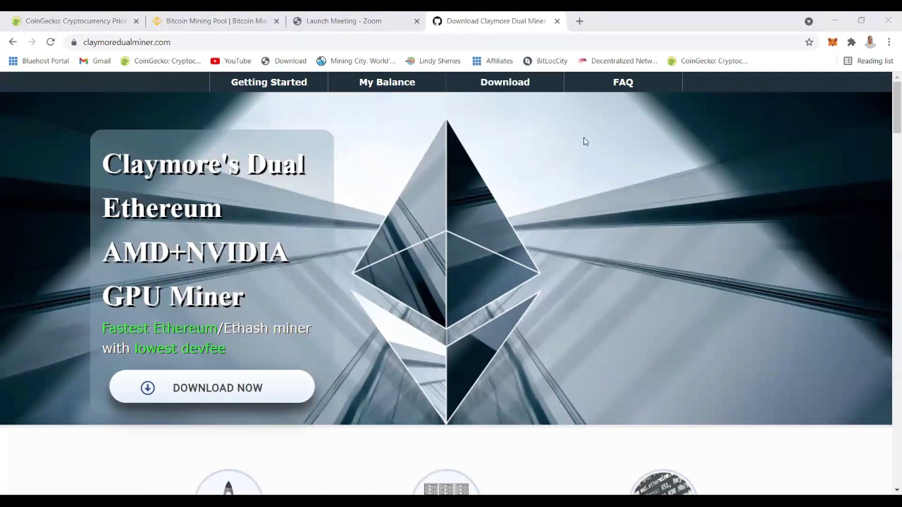
Follow DOWNLOAD NOW on claymoredualminer.com to the MEGA download folder.
click(186, 391)
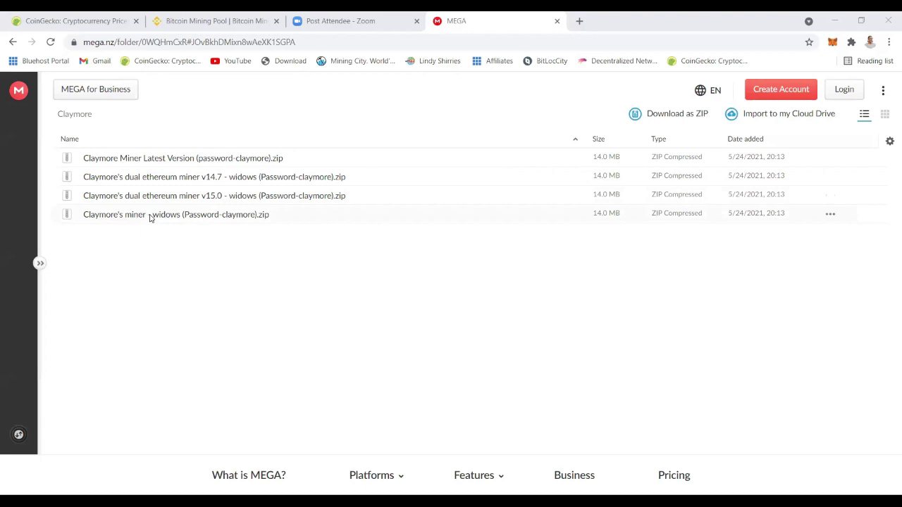
Download the 14.0 MB Claymore's miner - widows zip from MEGA.
click(150, 218)
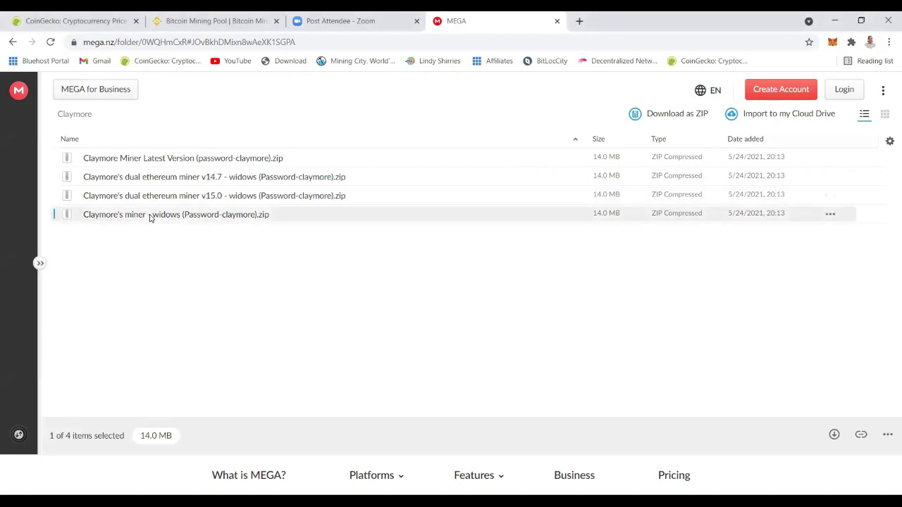
double_click(150, 218)
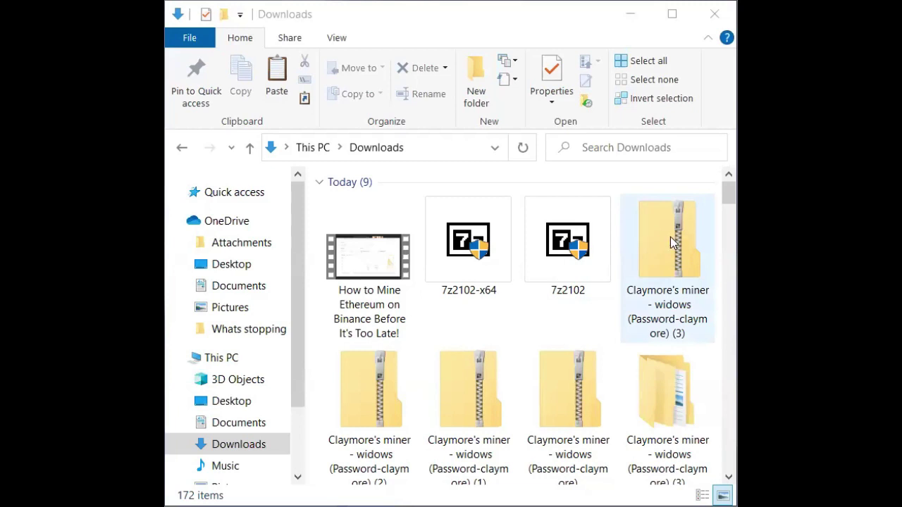
Open the Claymore zip in Downloads and skip the batch file that fails to copy.
double_click(670, 237)
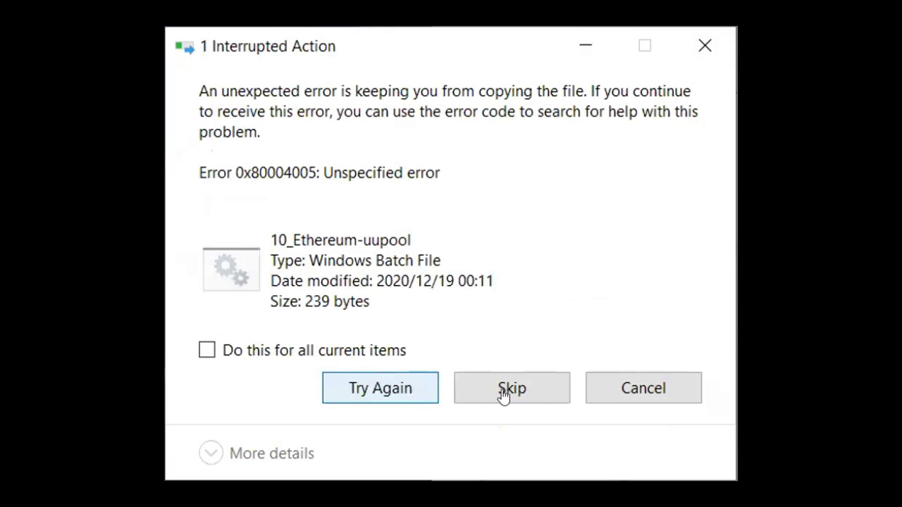
key(Return)
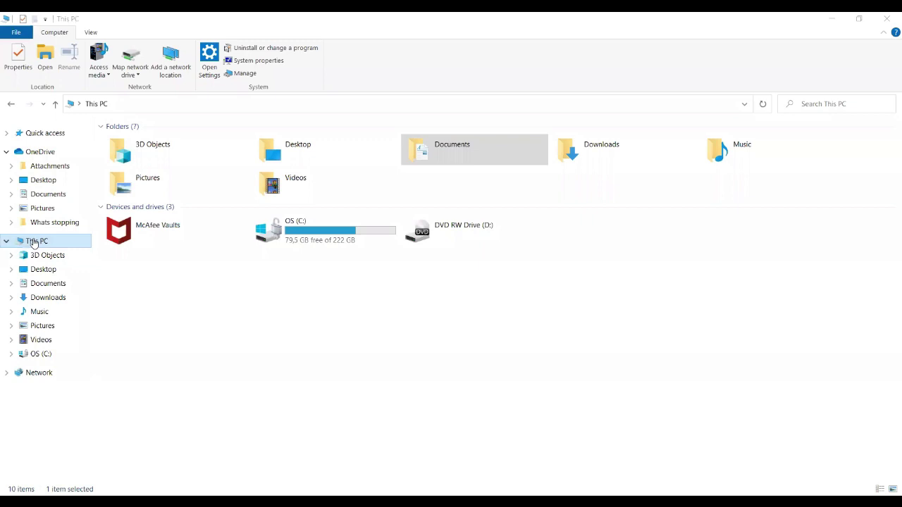
Open This PC's Properties and highlight the 64-bit system type on the About page.
right_click(33, 241)
click(71, 433)
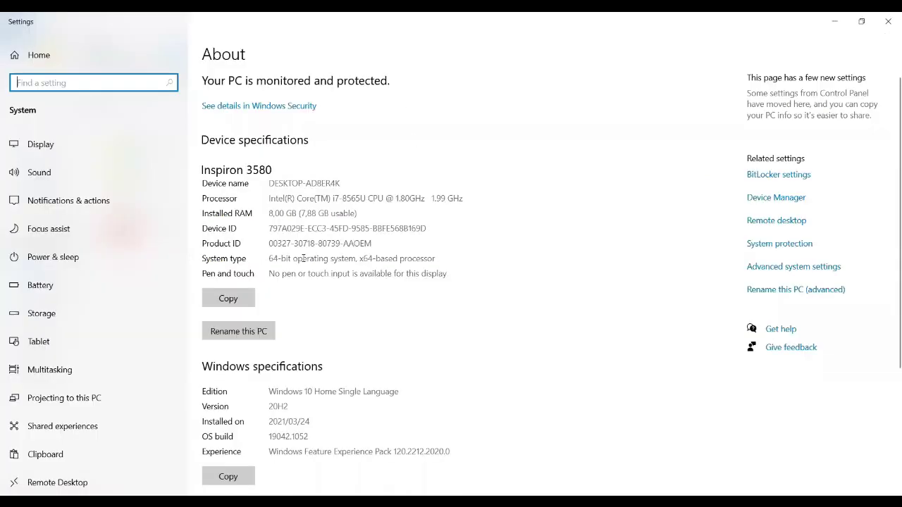
drag(269, 258, 444, 263)
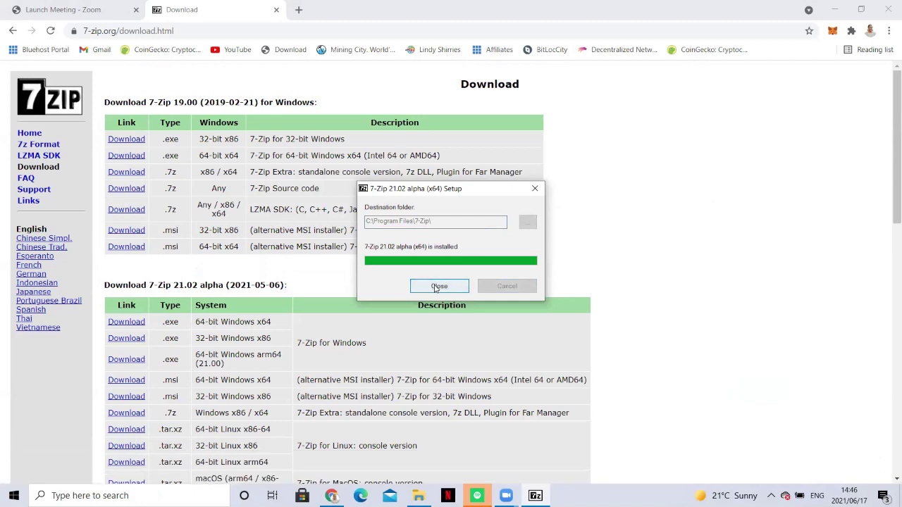
Close the finished 7-Zip 21.02 Setup window.
click(437, 287)
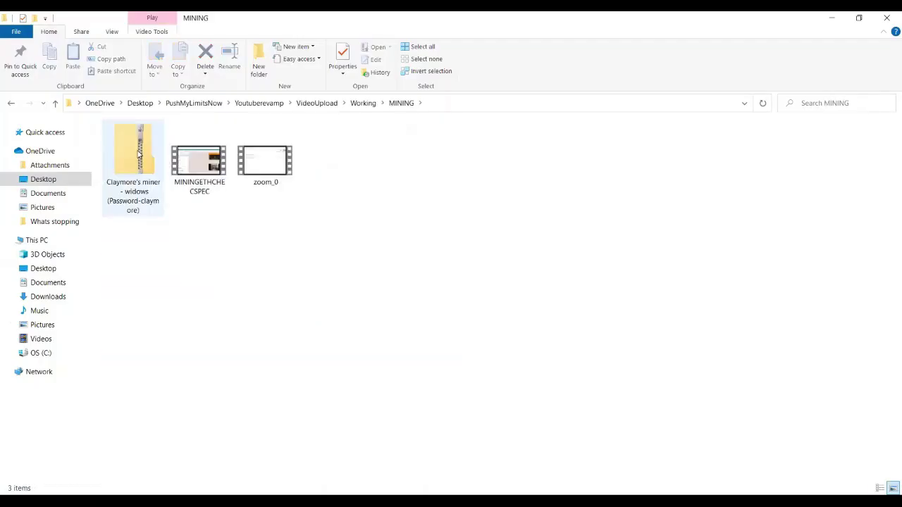
Extract the Claymore miner zip in the MINING folder with 7-Zip's Extract Here.
click(134, 154)
right_click(138, 153)
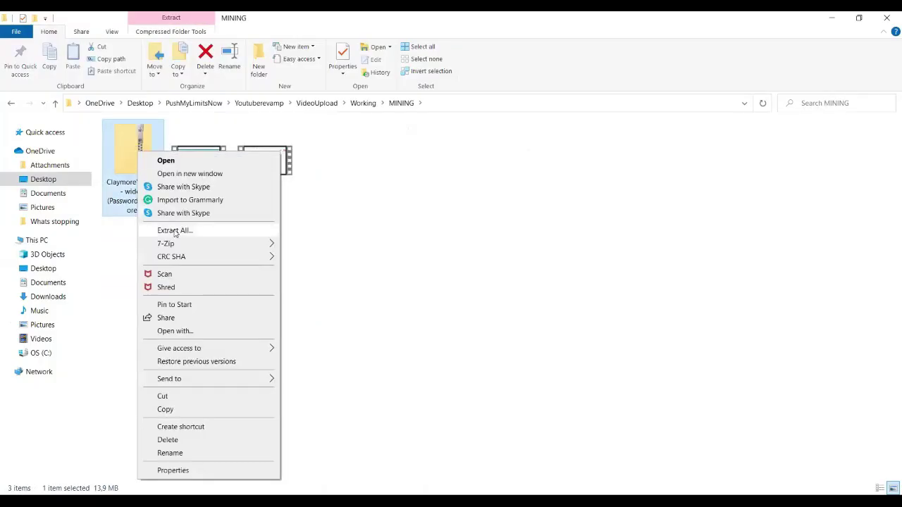
mouse_move(177, 244)
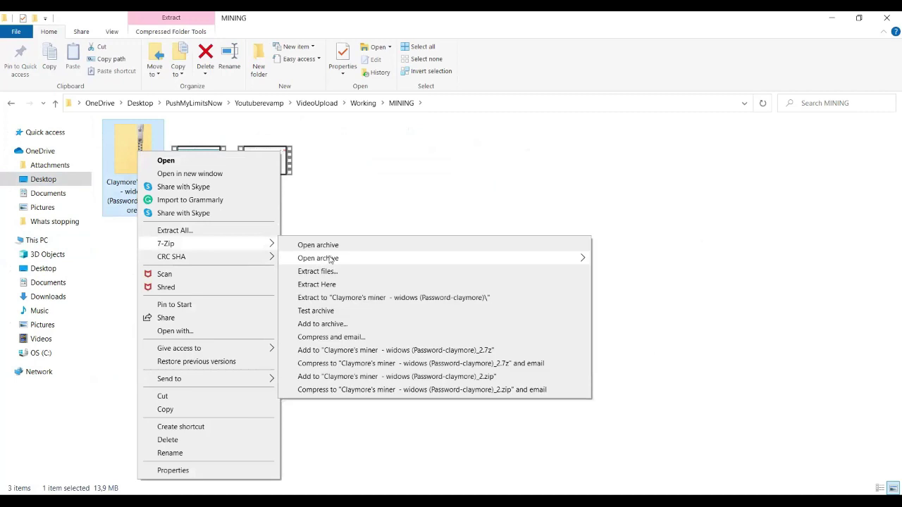
click(321, 285)
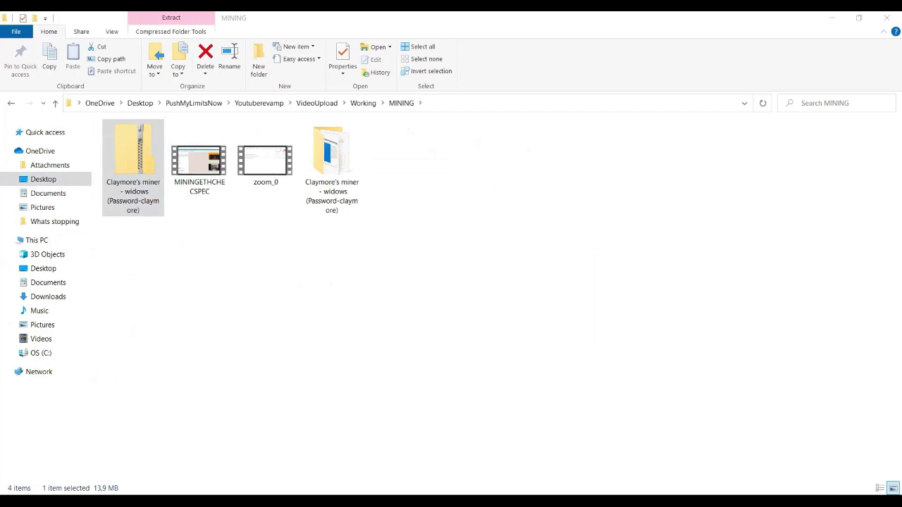
click(286, 368)
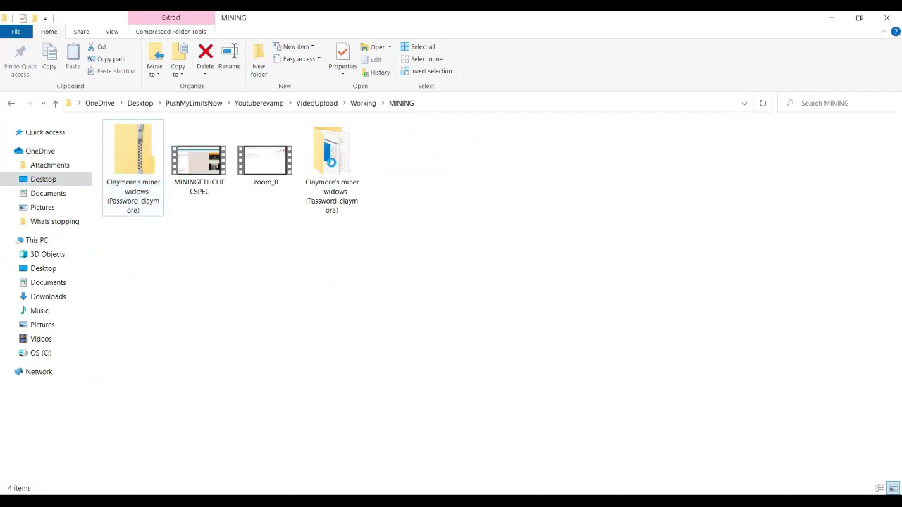
Inside the extracted Claymore folder, create a new text document named Binancepool.
double_click(333, 158)
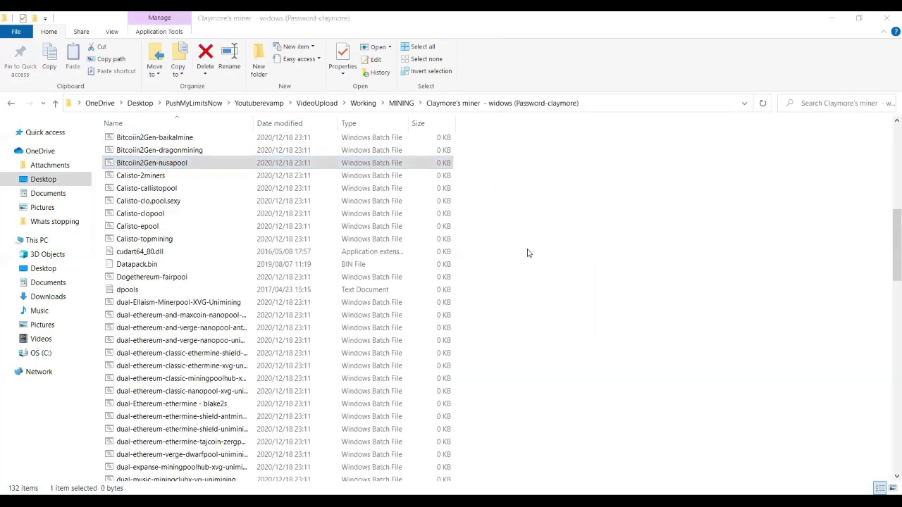
right_click(529, 253)
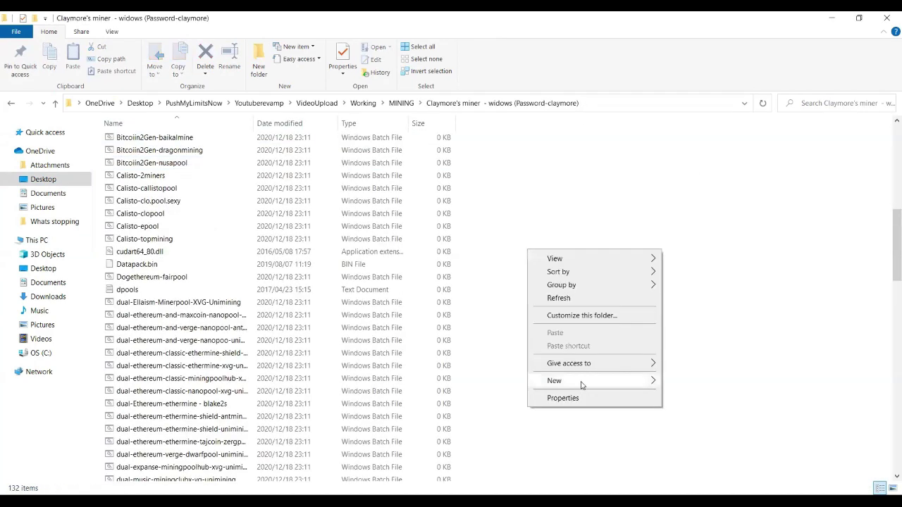
mouse_move(582, 385)
click(686, 350)
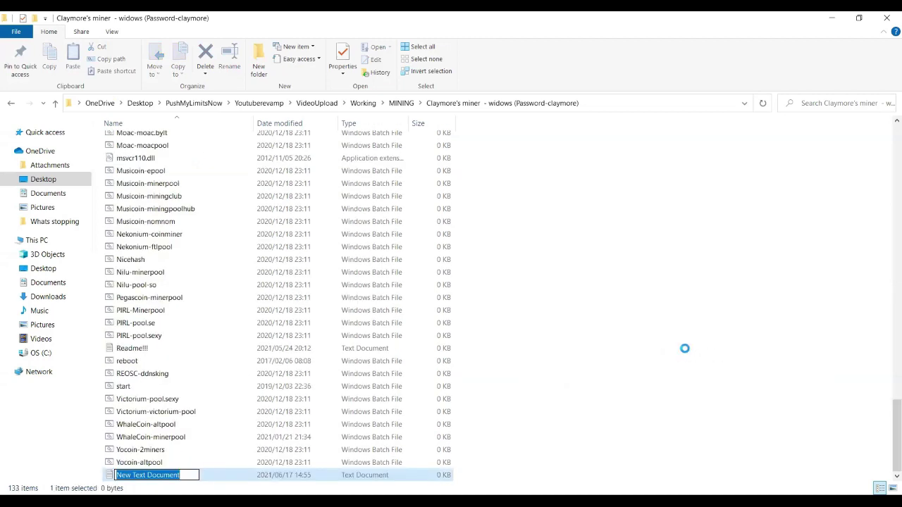
text(Binancep)
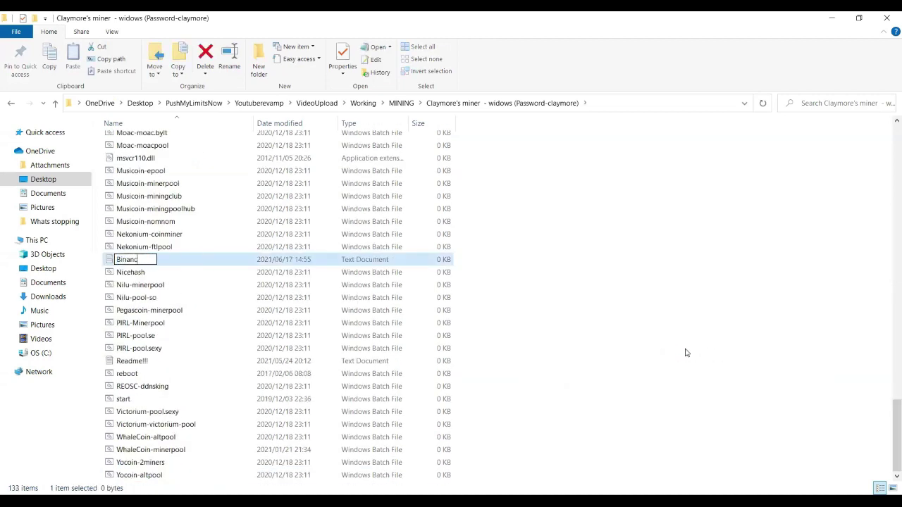
text(ool)
click(471, 443)
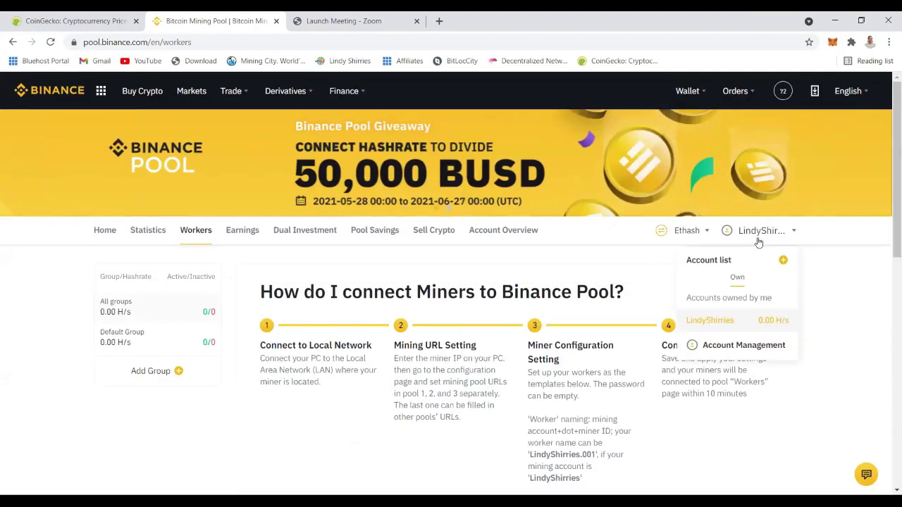
Return to Chrome's Binance 'Where can I check my earnings?' FAQ page.
drag(888, 154, 889, 286)
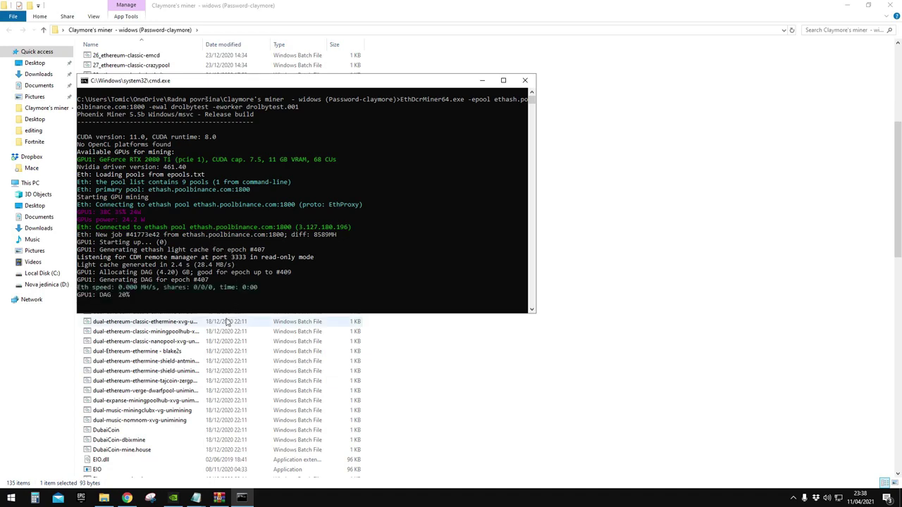
click(127, 498)
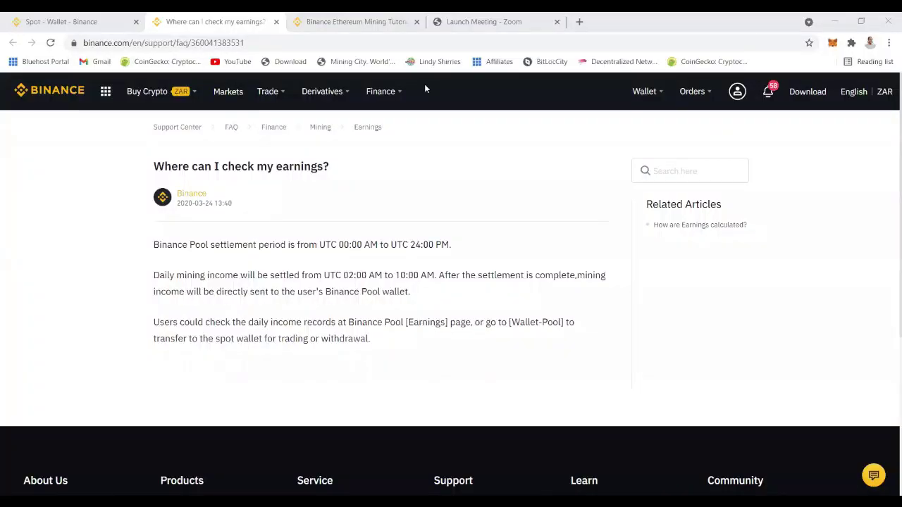
Go to Binance Pool from the Finance menu, then open the Wallet's Pool balances page.
mouse_move(396, 185)
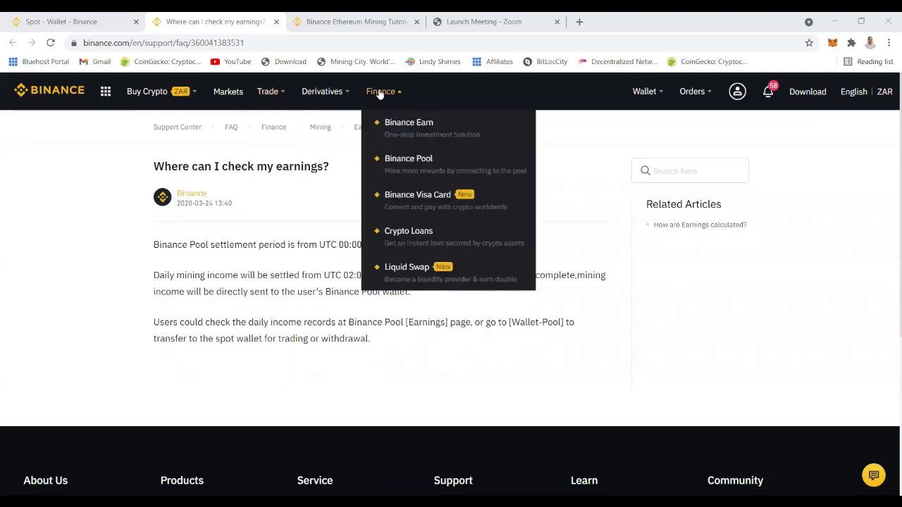
click(405, 166)
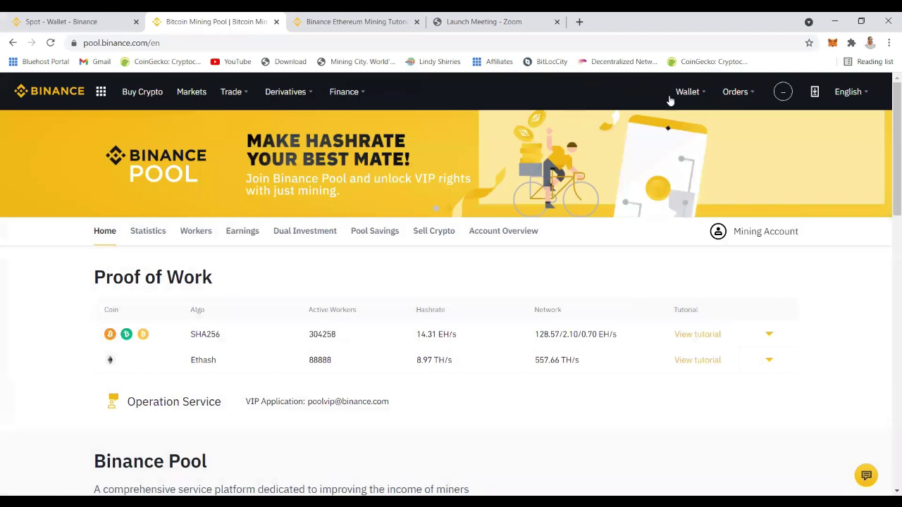
mouse_move(684, 99)
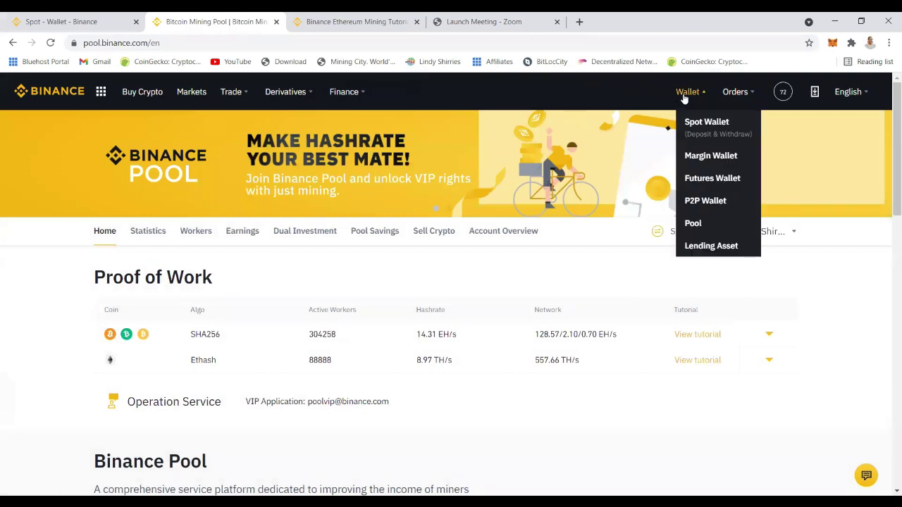
click(694, 224)
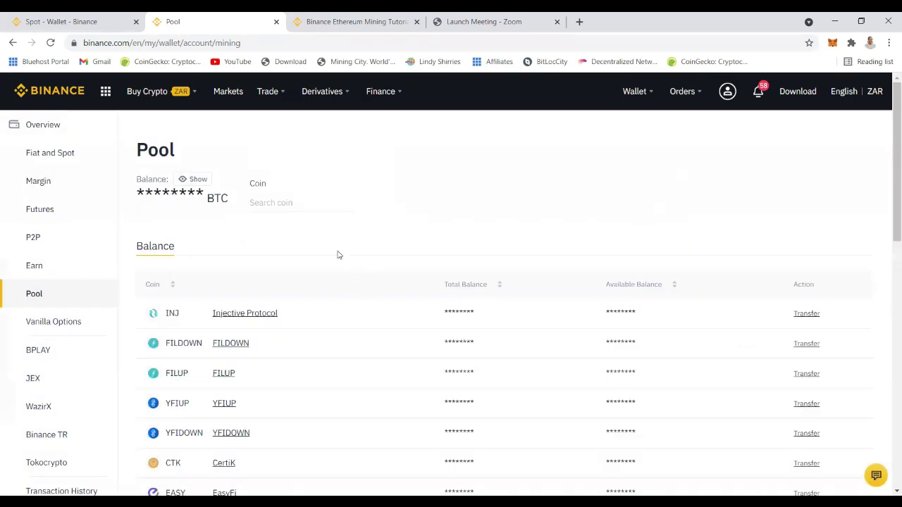
Filter the Pool wallet coin list to 'eth'.
click(293, 202)
text(eth)
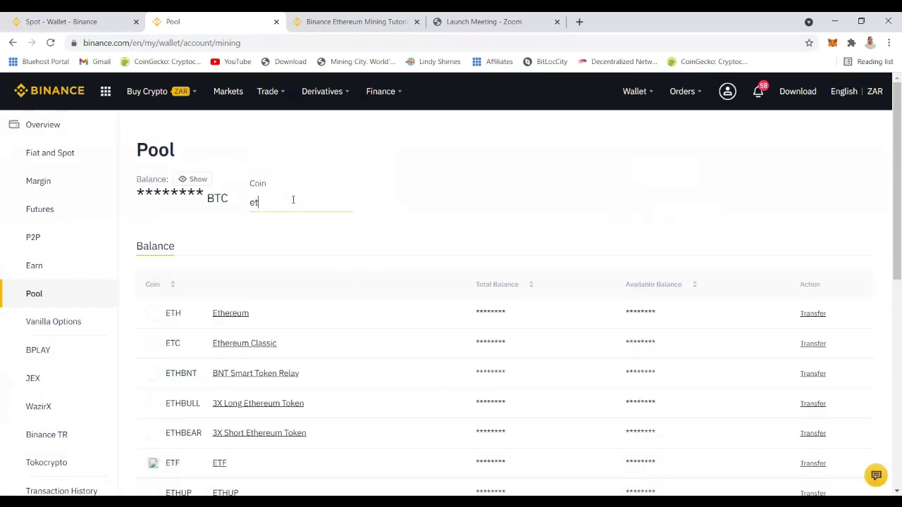
click(237, 318)
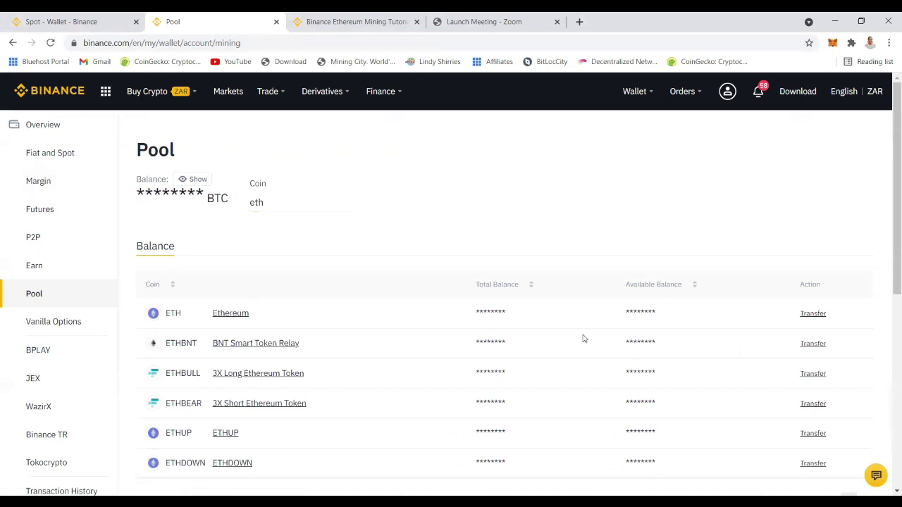
Set up an ETH transfer from Pool to Spot, then close it unsent.
click(812, 314)
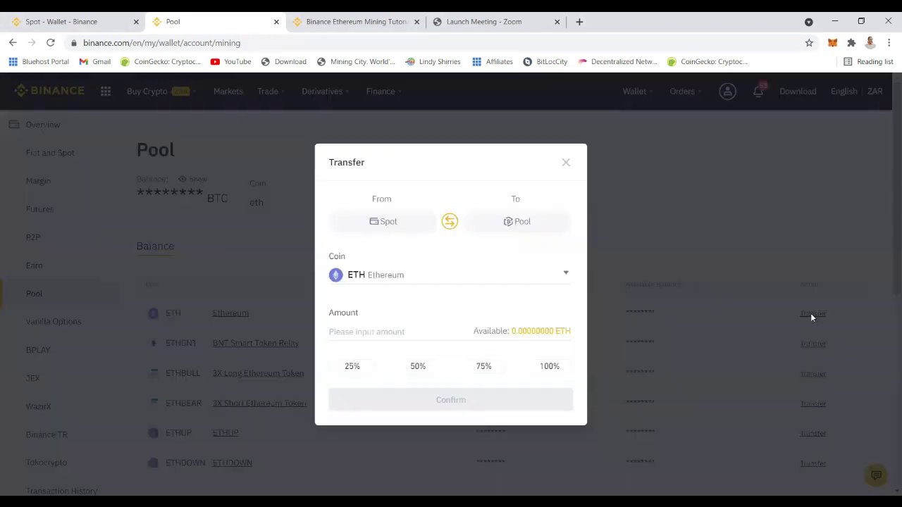
click(449, 221)
click(407, 331)
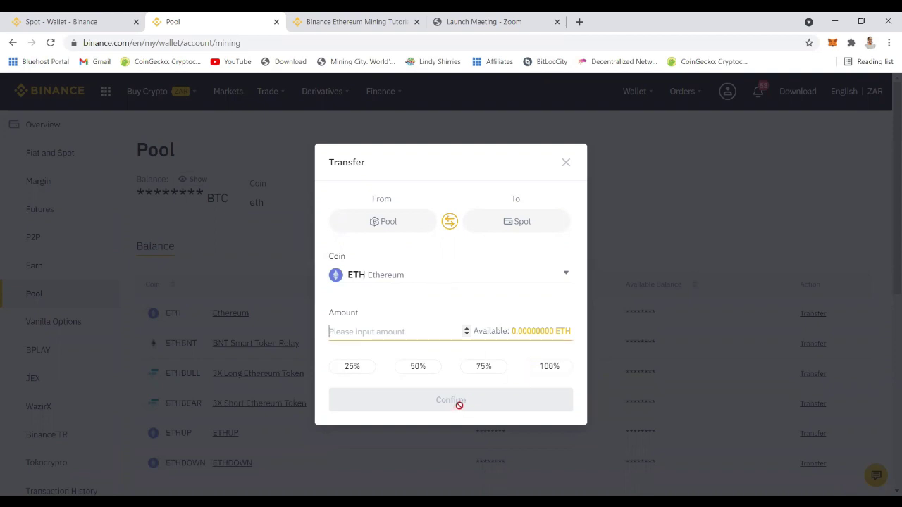
click(565, 163)
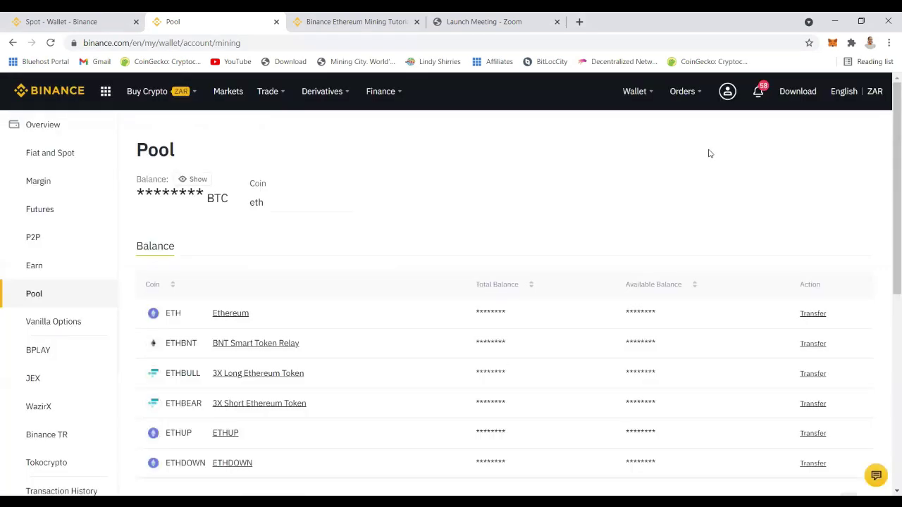
Open the Fiat and Spot wallet and view the BNB withdrawal form's recent withdrawals.
mouse_move(636, 91)
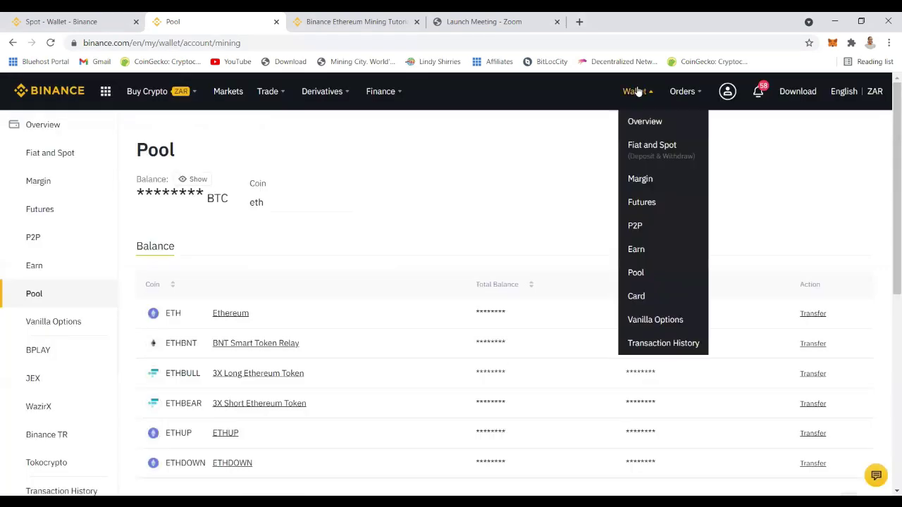
click(647, 146)
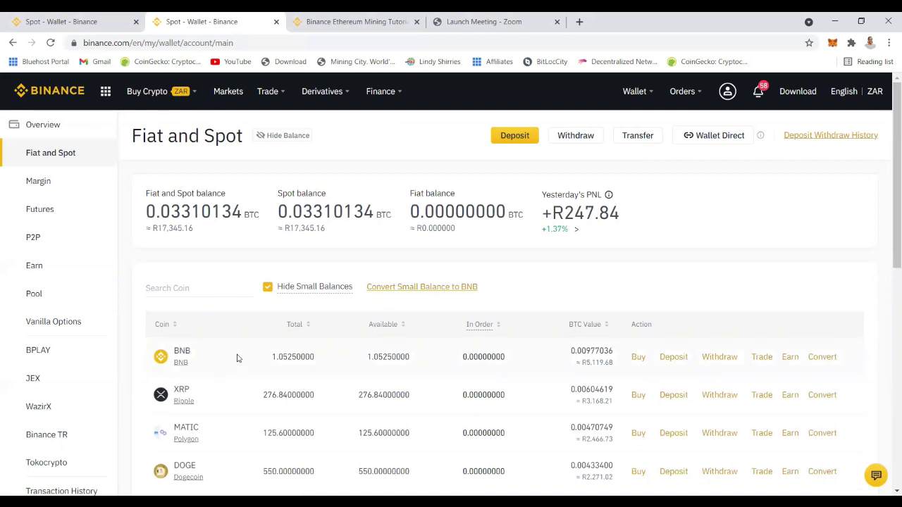
click(720, 357)
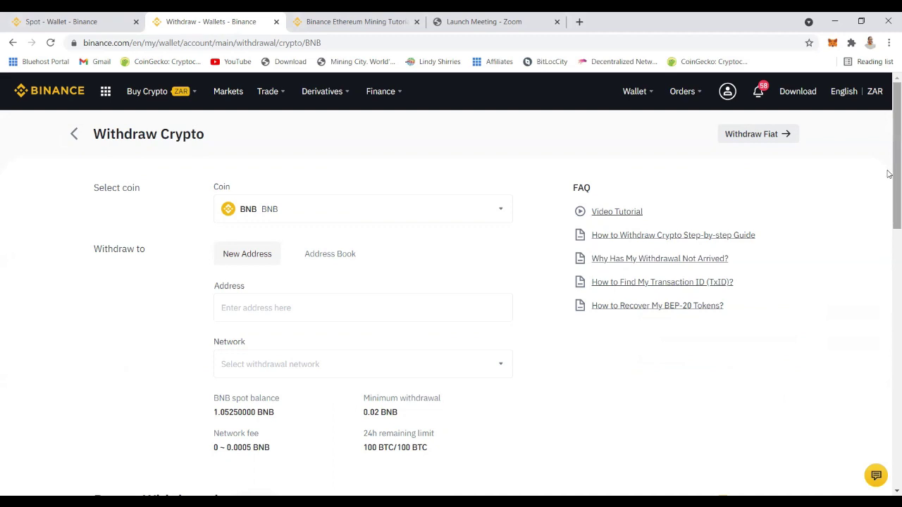
drag(888, 174, 889, 291)
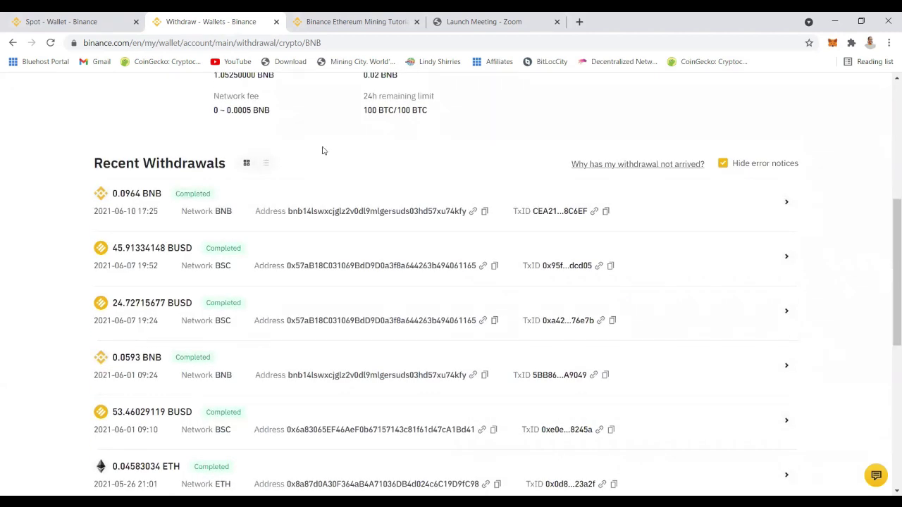
Go back to the spot wallet page and scroll to the top.
click(12, 42)
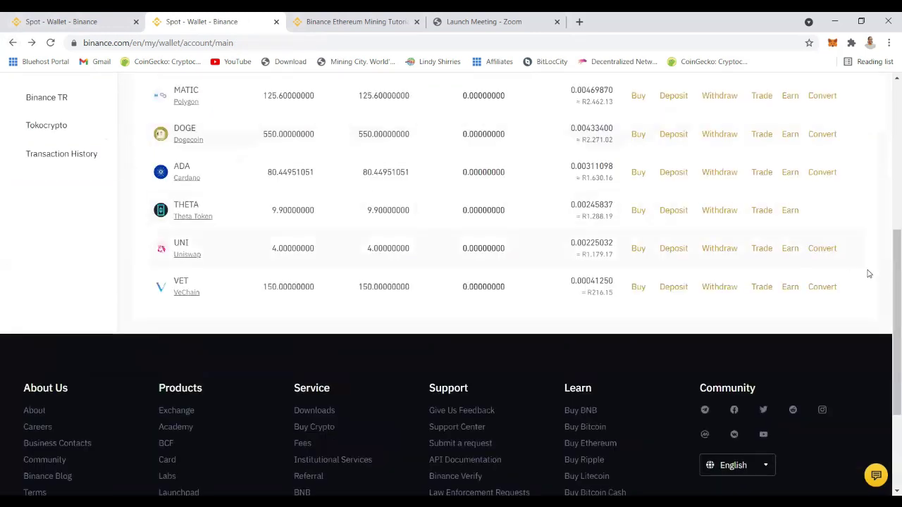
scroll(888, 282, up, 3)
scroll(888, 195, up, 3)
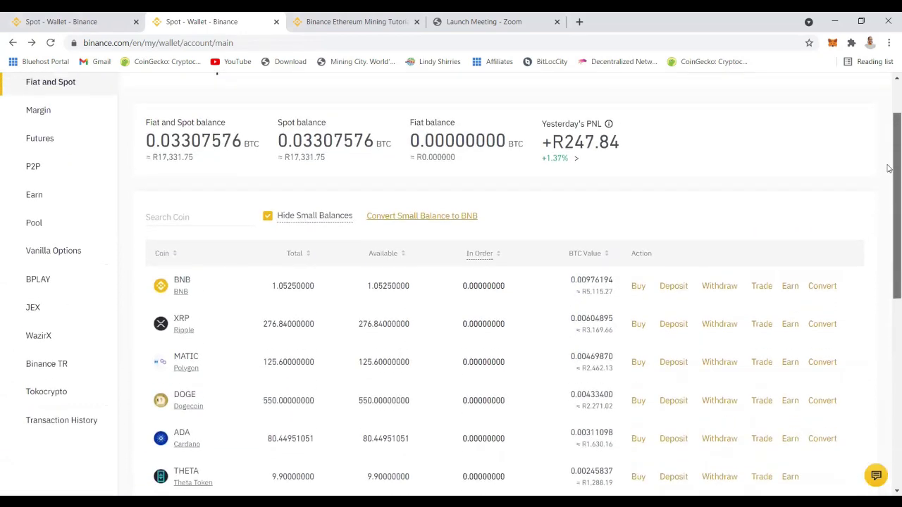
scroll(889, 167, up, 1)
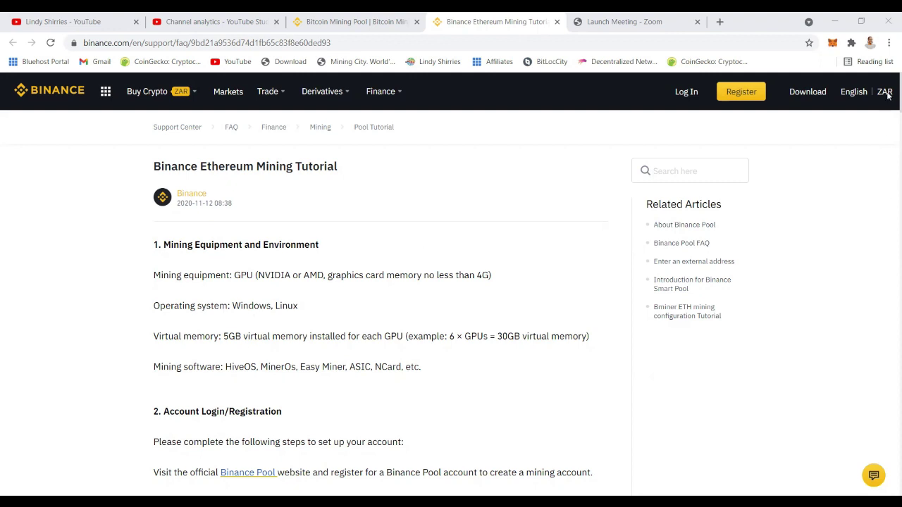
Read down the Ethereum Mining Tutorial's requirements and setup sections, then return to the top.
scroll(888, 106, down, 3)
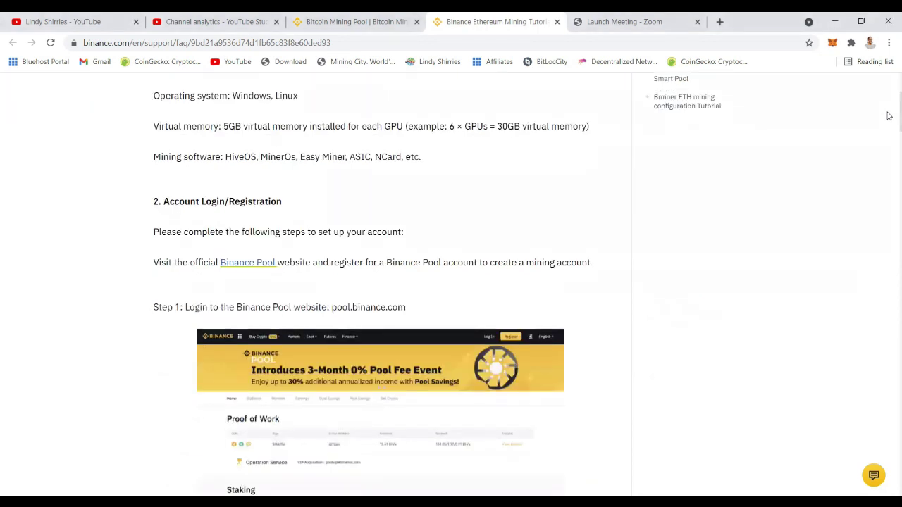
scroll(888, 115, down, 10)
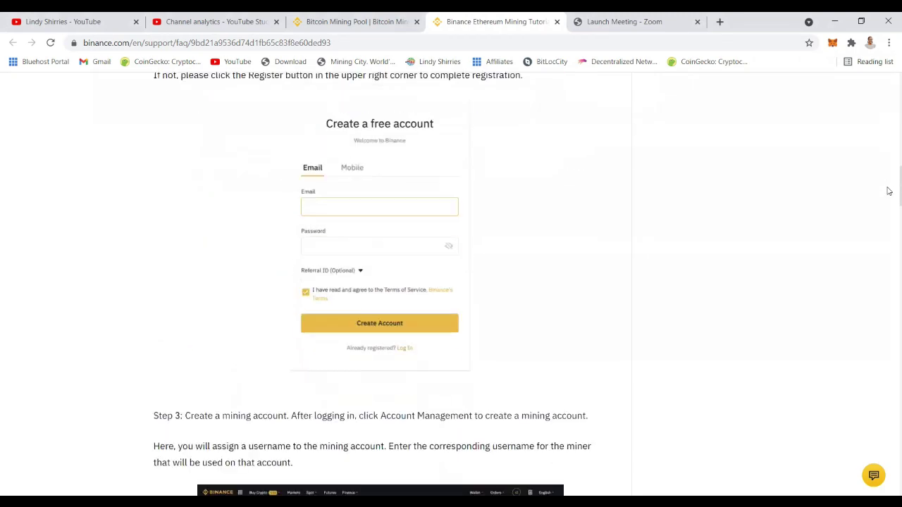
scroll(888, 212, down, 6)
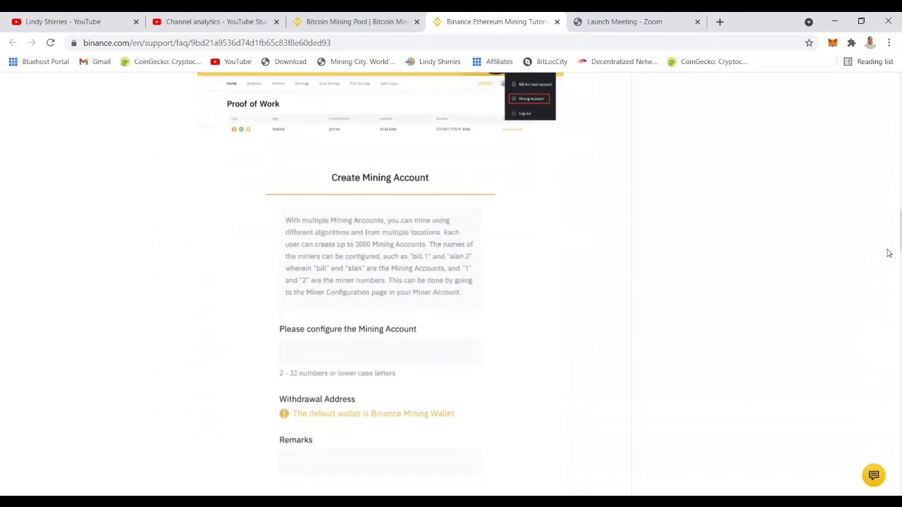
scroll(888, 253, down, 8)
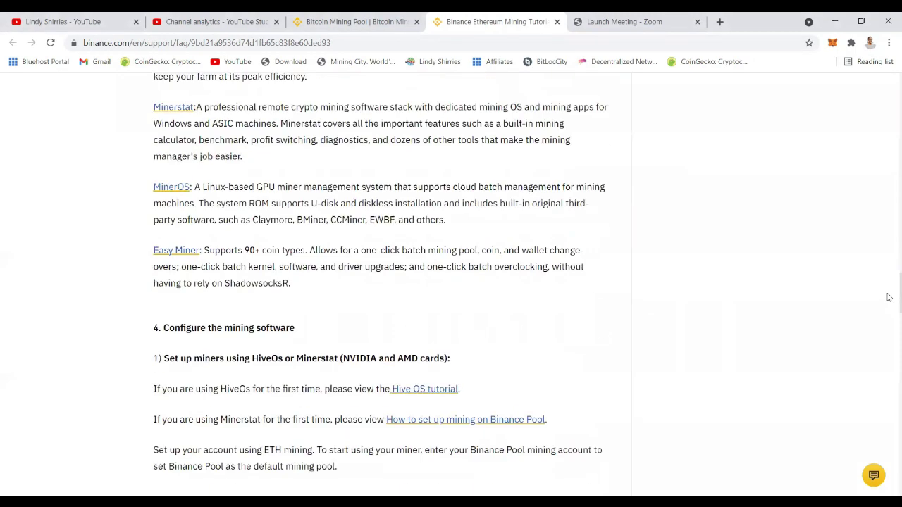
scroll(888, 296, down, 8)
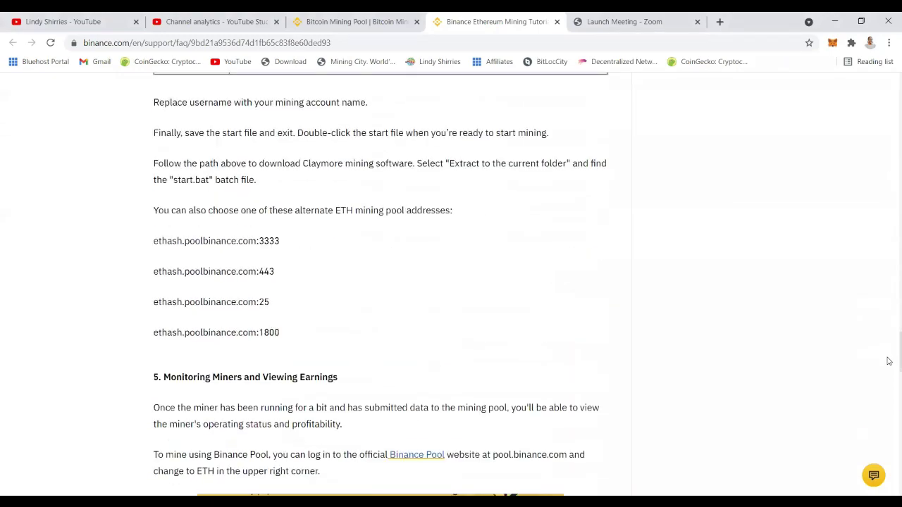
drag(888, 363, 888, 76)
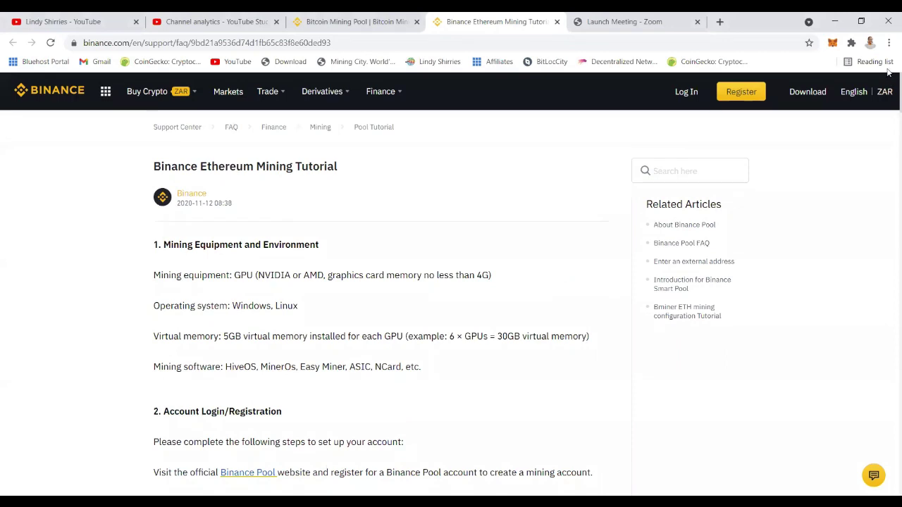
Open the Binance Pool FAQ answer on where daily earnings go, then return to the FAQ list.
click(375, 24)
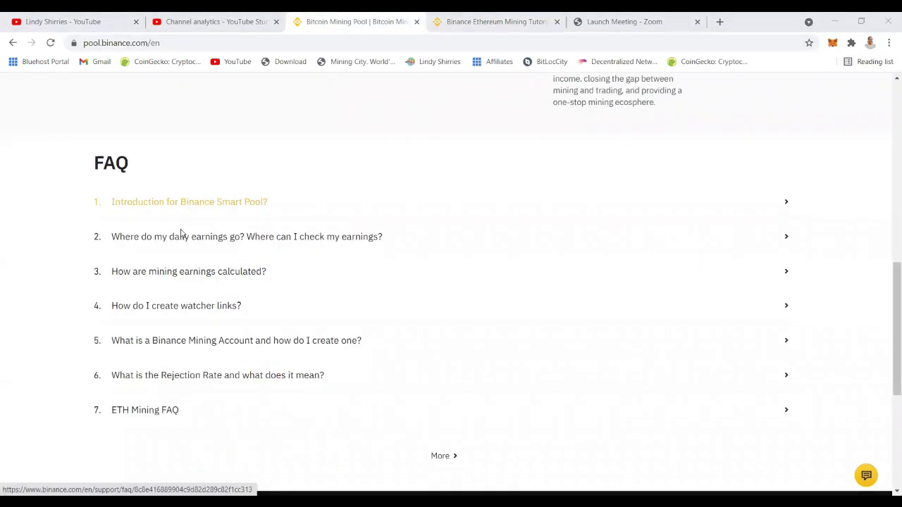
click(178, 246)
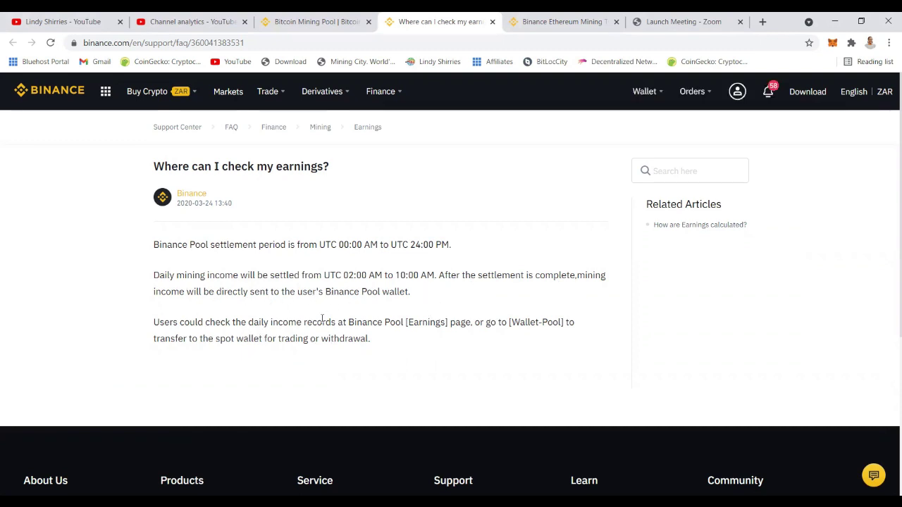
click(317, 25)
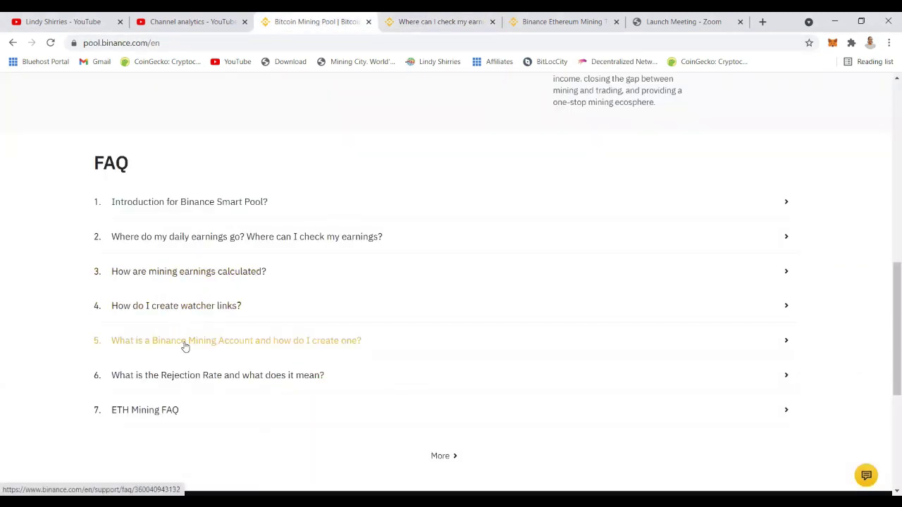
Open the ETH Mining FAQ article and scroll through its stratum addresses and miner commands.
click(132, 416)
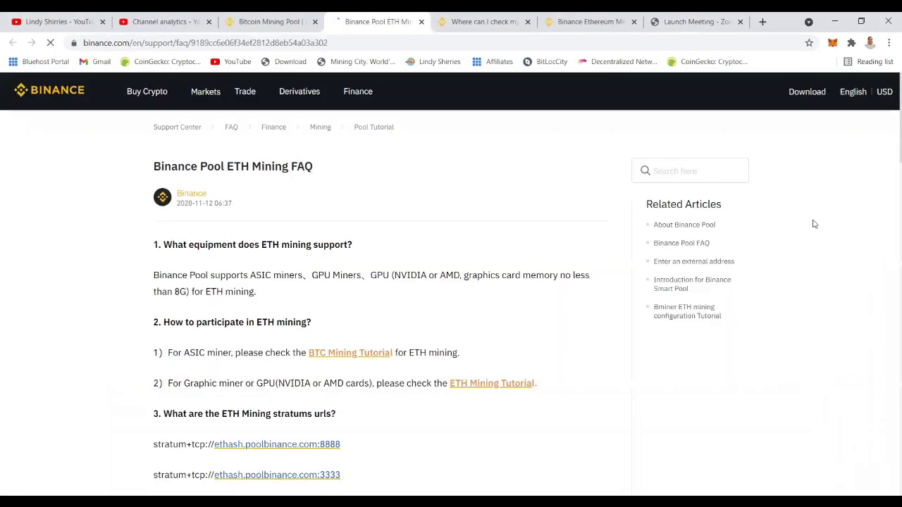
scroll(887, 169, down, 3)
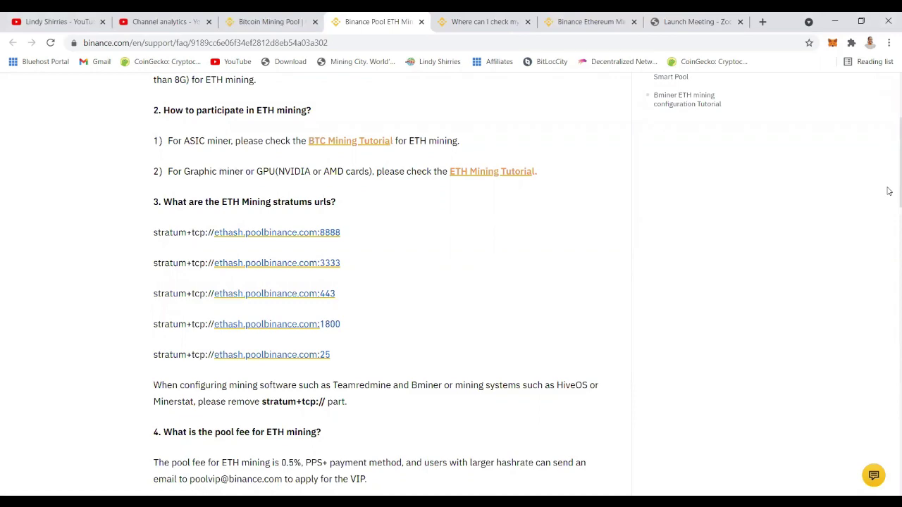
scroll(889, 191, down, 4)
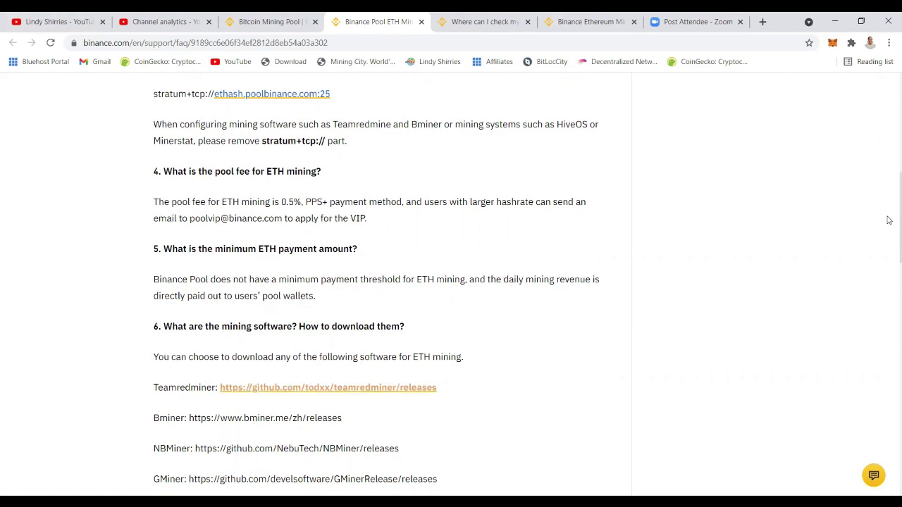
scroll(889, 221, down, 6)
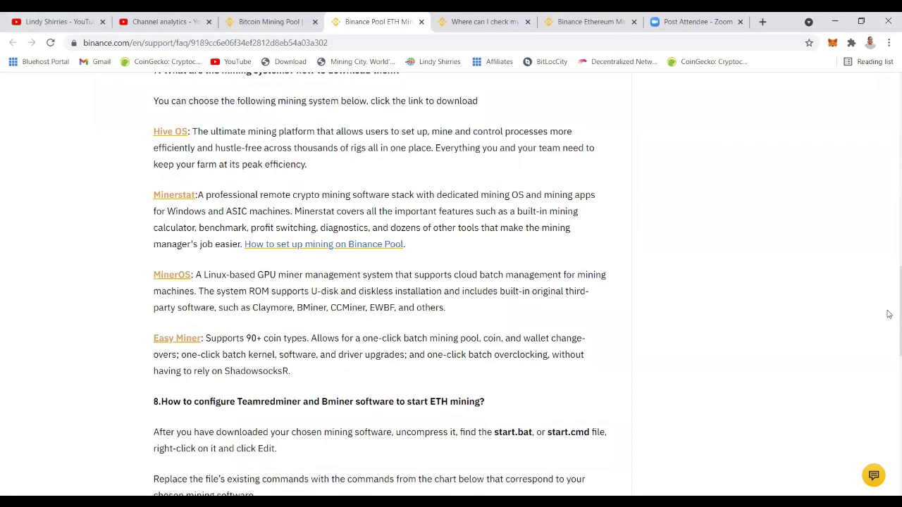
scroll(889, 314, down, 6)
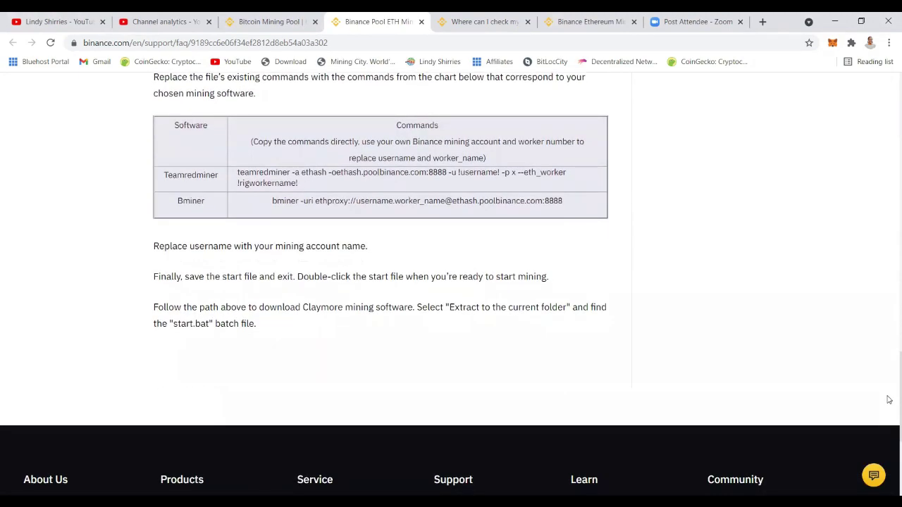
scroll(885, 362, up, 7)
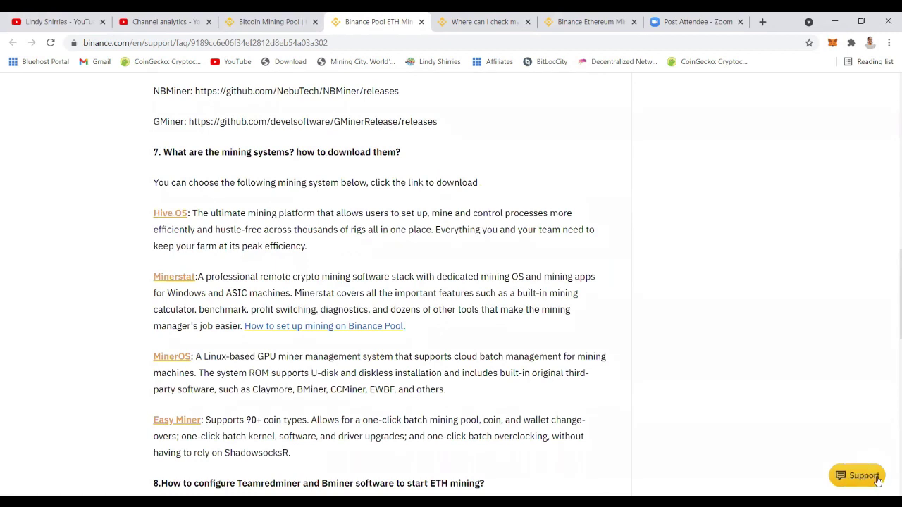
Open and collapse the Binance support chat, then scroll back to the top.
click(877, 480)
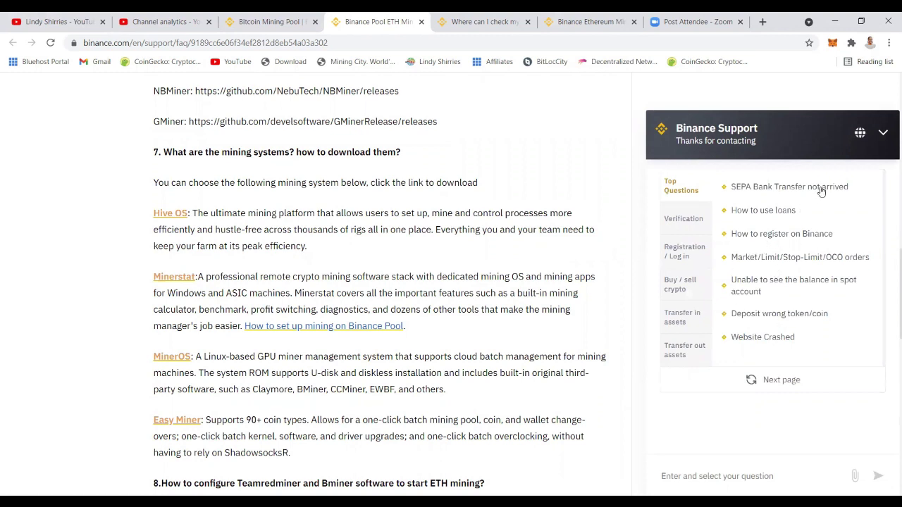
click(881, 133)
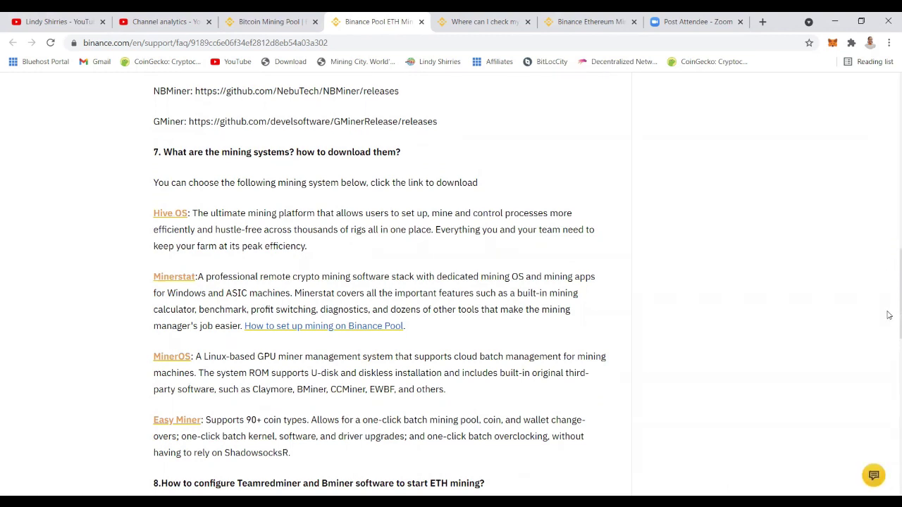
scroll(889, 315, up, 15)
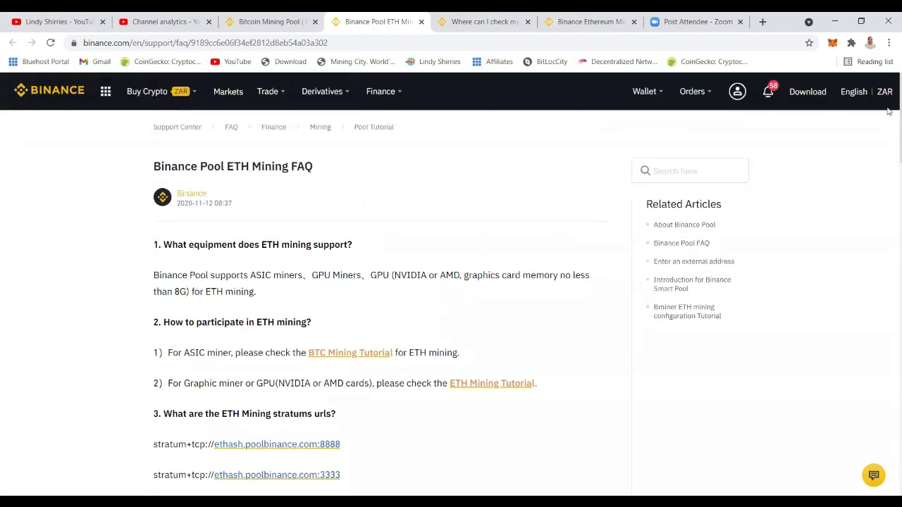
mouse_move(644, 92)
Review the Binance Pool hashrate and Today's Estimated Income statistics, then go to Pool Savings.
click(255, 21)
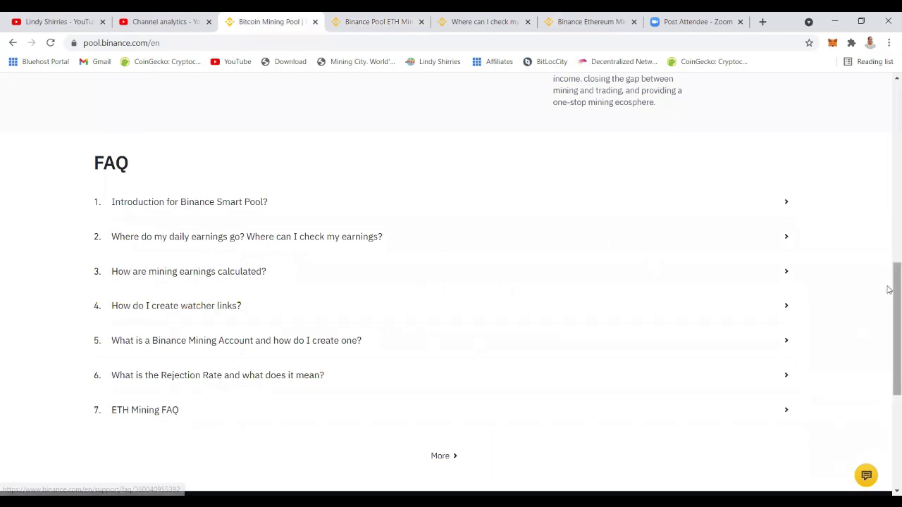
drag(888, 256, 889, 110)
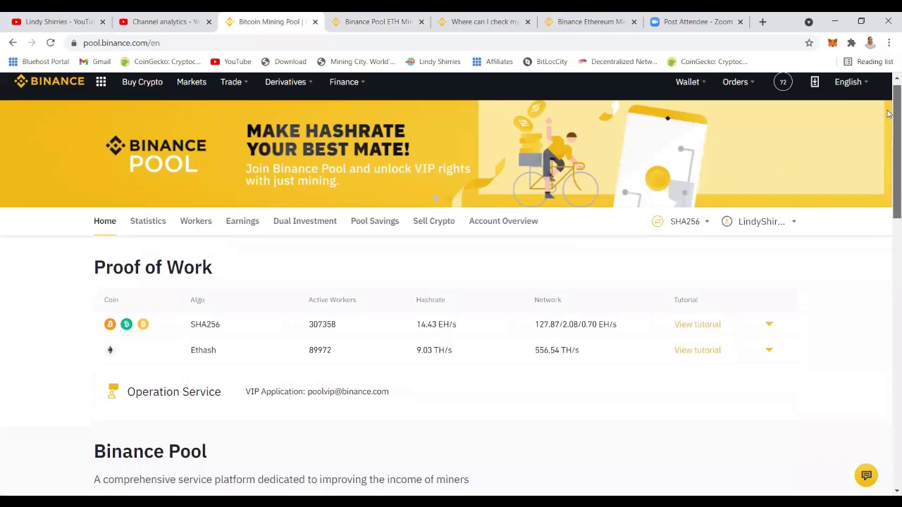
click(137, 225)
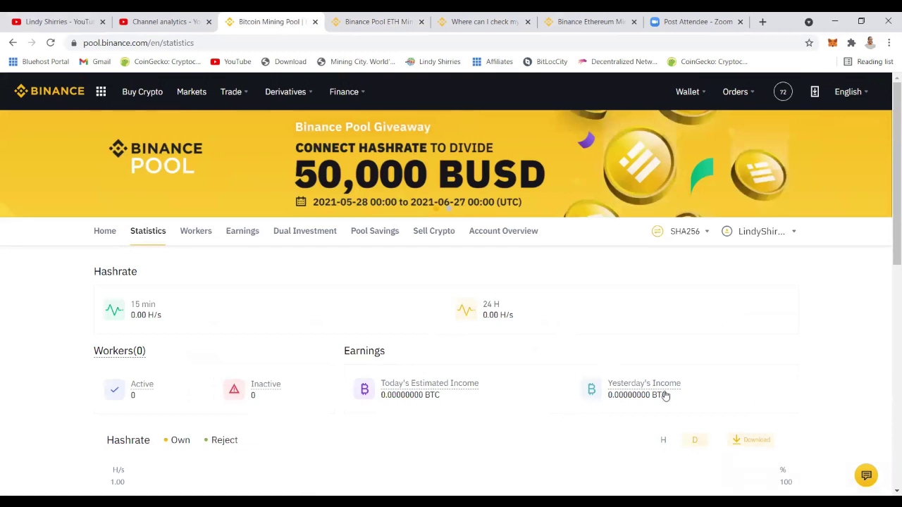
mouse_move(444, 399)
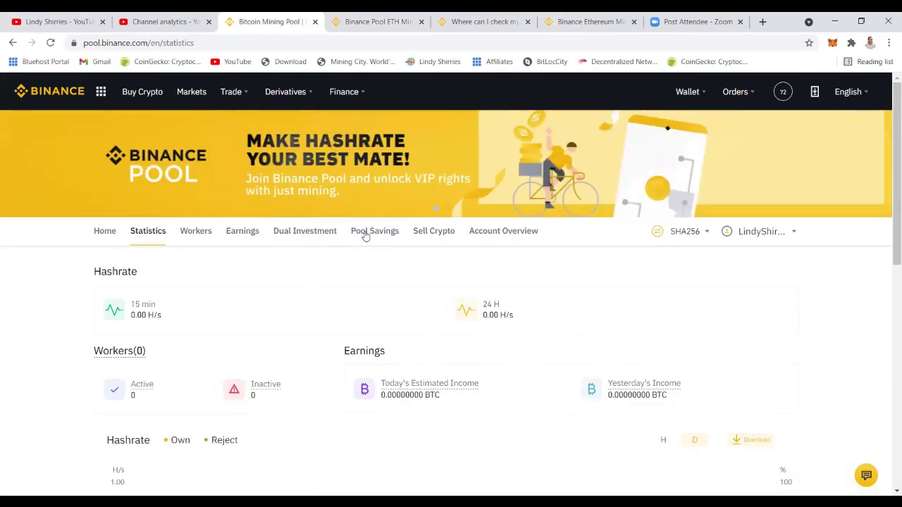
click(374, 231)
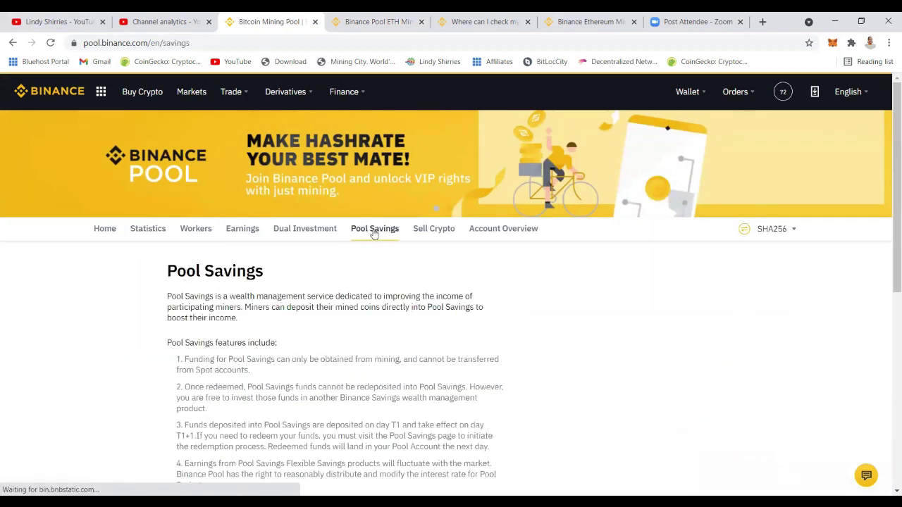